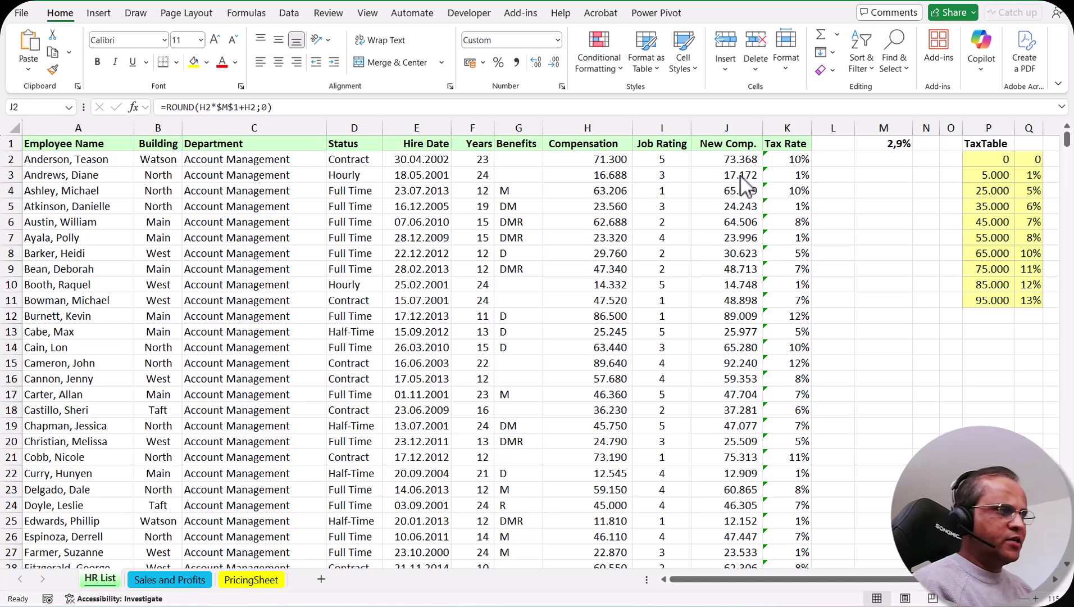
- Zoom in on the employee list and give cell D12 a red font and yellow fill
left_click(483, 284)
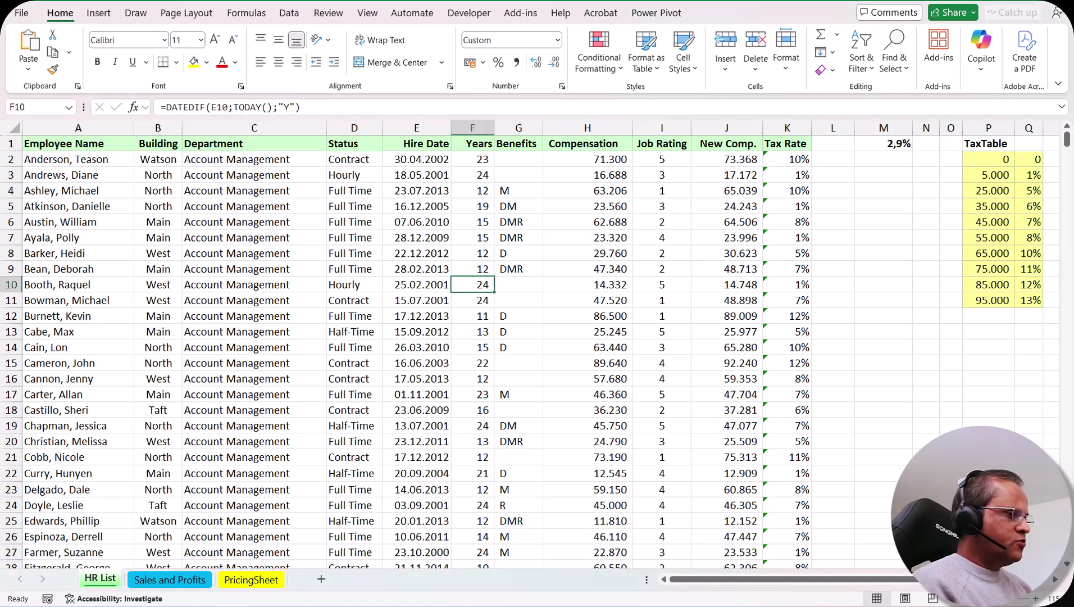
left_click(1037, 599)
left_click(1036, 599)
left_click(1037, 599)
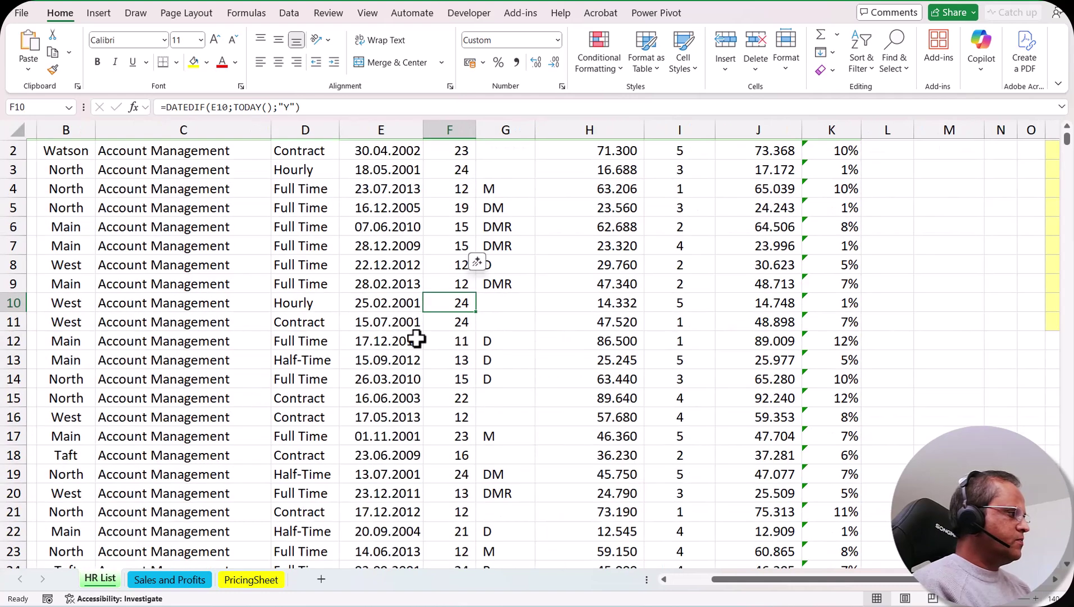
key("Left")
key("Left")
key("Down")
key("Down")
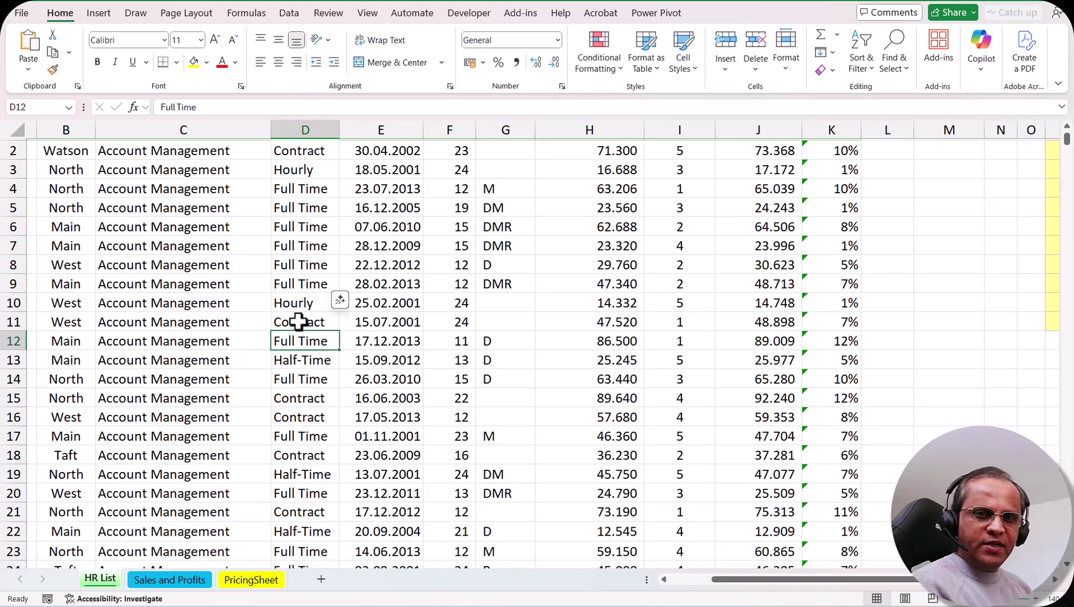
left_click(223, 65)
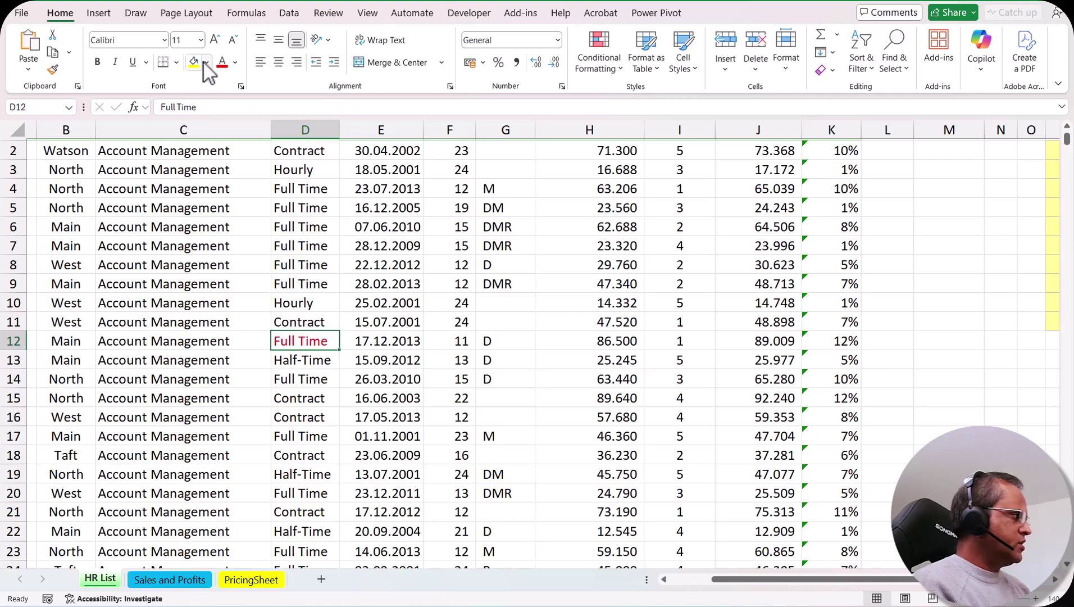
left_click(194, 63)
- Make the text in cell D12 bold and italic and add a thick outside border
left_click(97, 61)
left_click(116, 62)
left_click(177, 63)
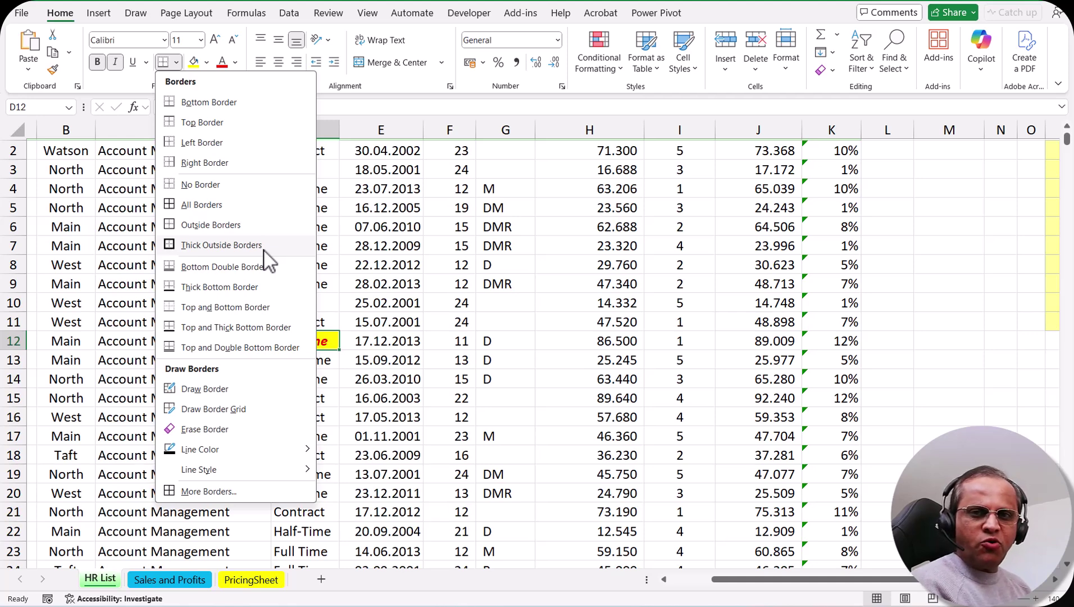
left_click(222, 245)
scroll(399, 363, "down", 1)
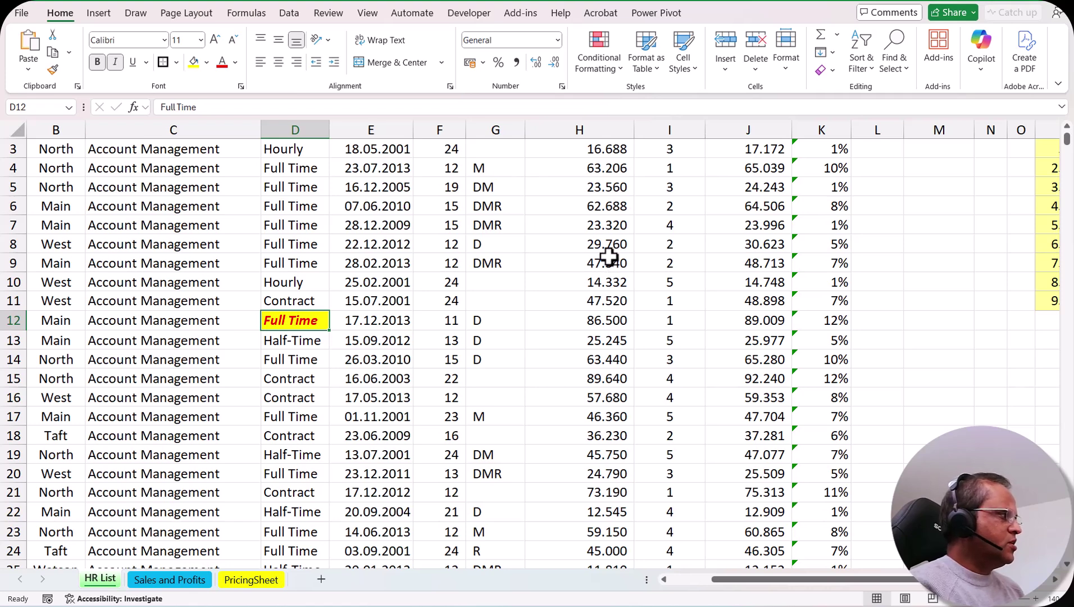
- Examine where the macro recording commands are available and the ribbon customization option that enables the Developer tab
left_click(368, 13)
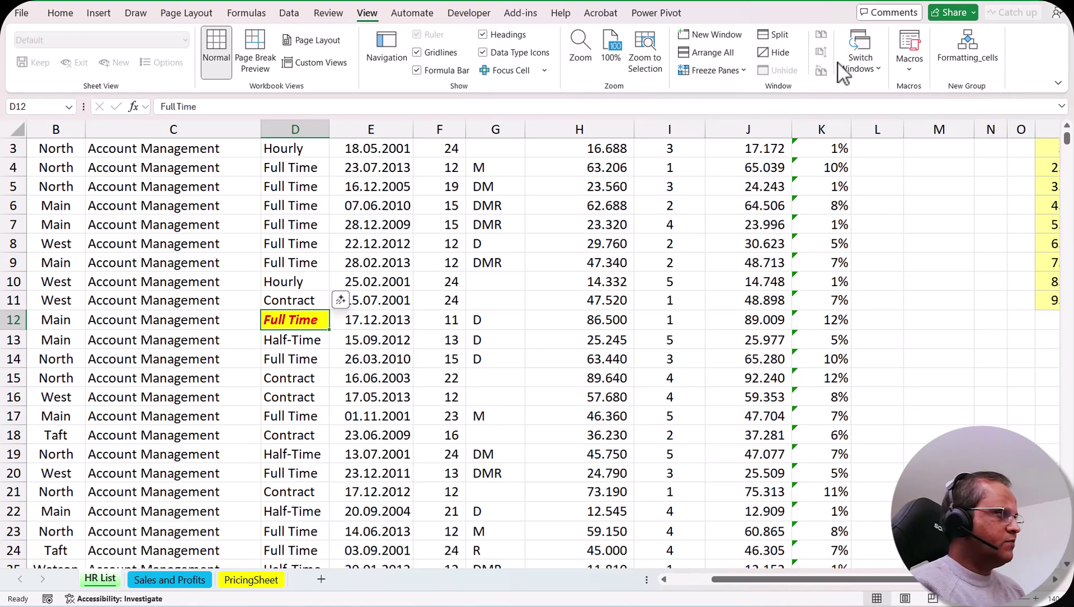
left_click(914, 68)
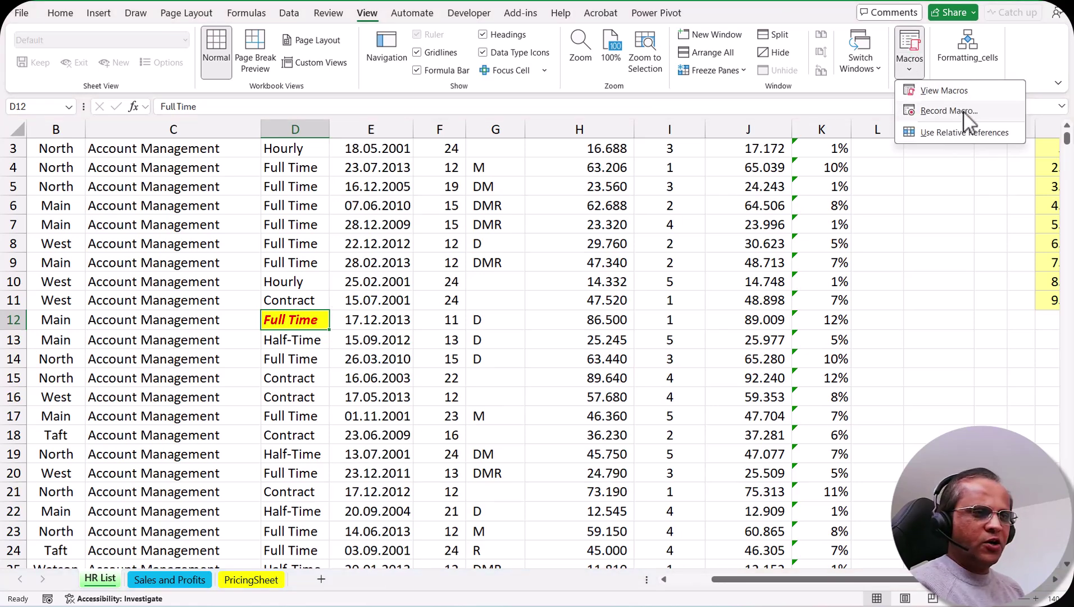
left_click(368, 12)
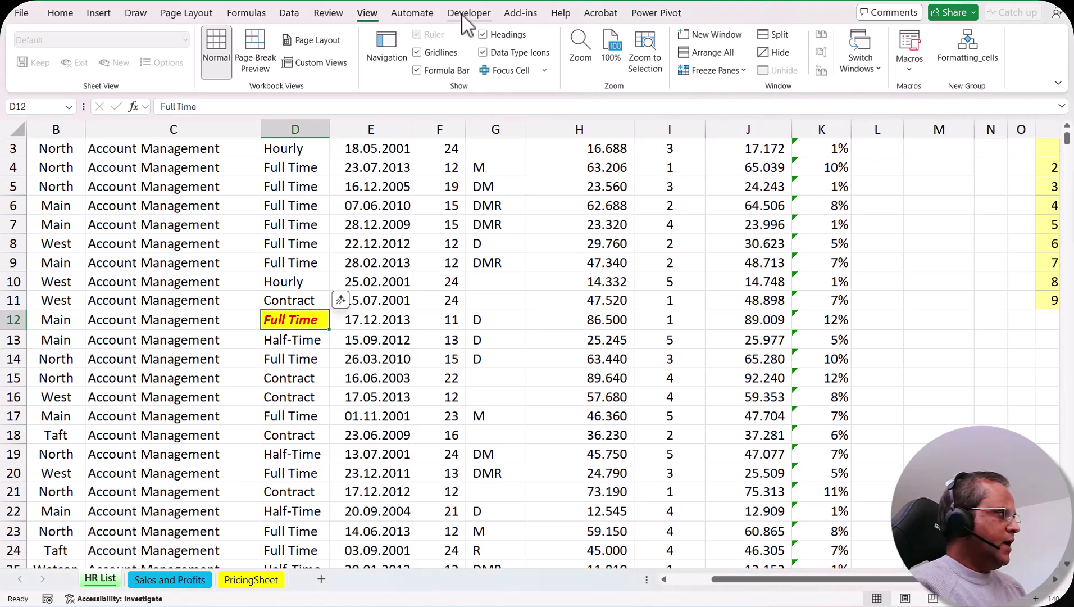
left_click(463, 14)
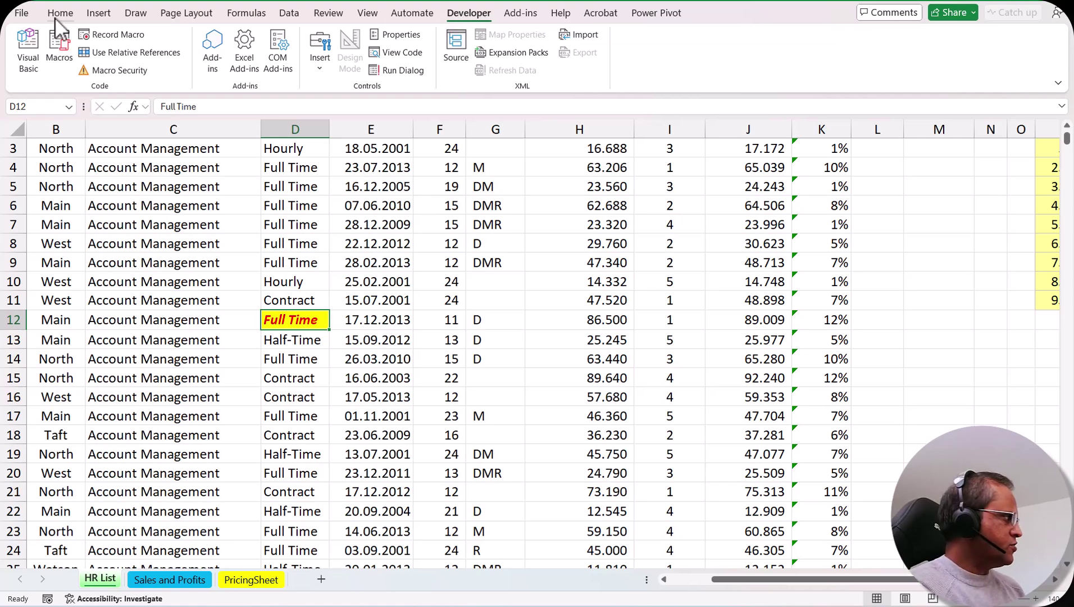
left_click(23, 15)
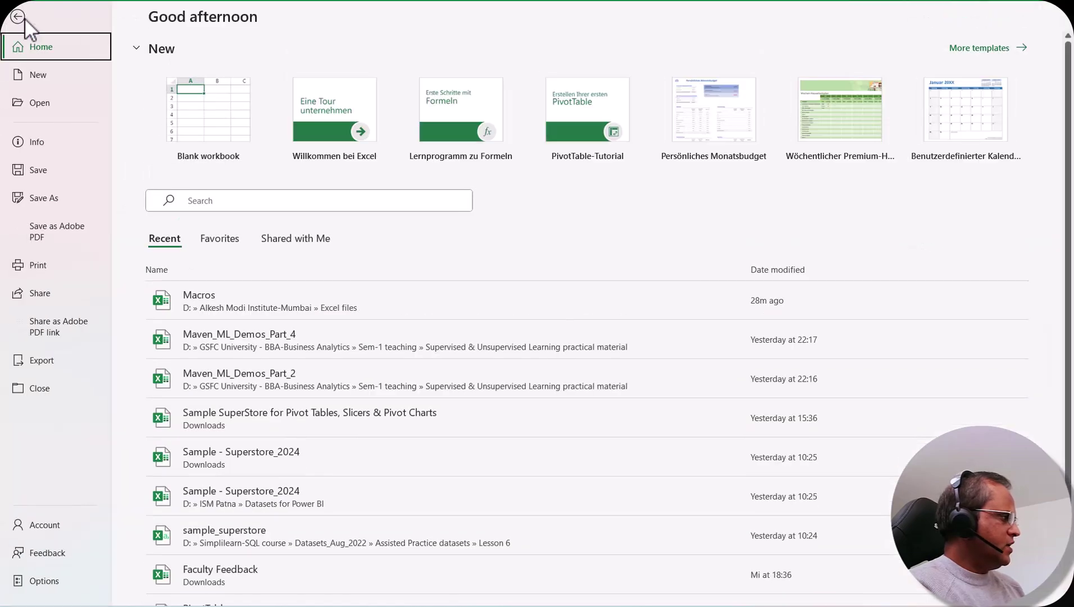
left_click(56, 587)
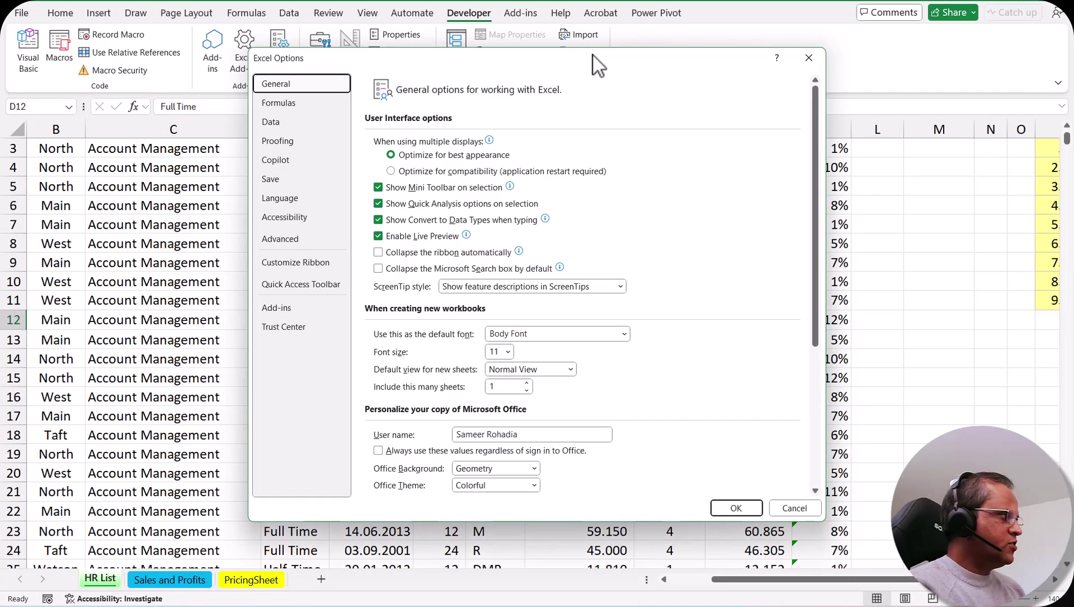
left_click_drag(593, 55, 629, 54)
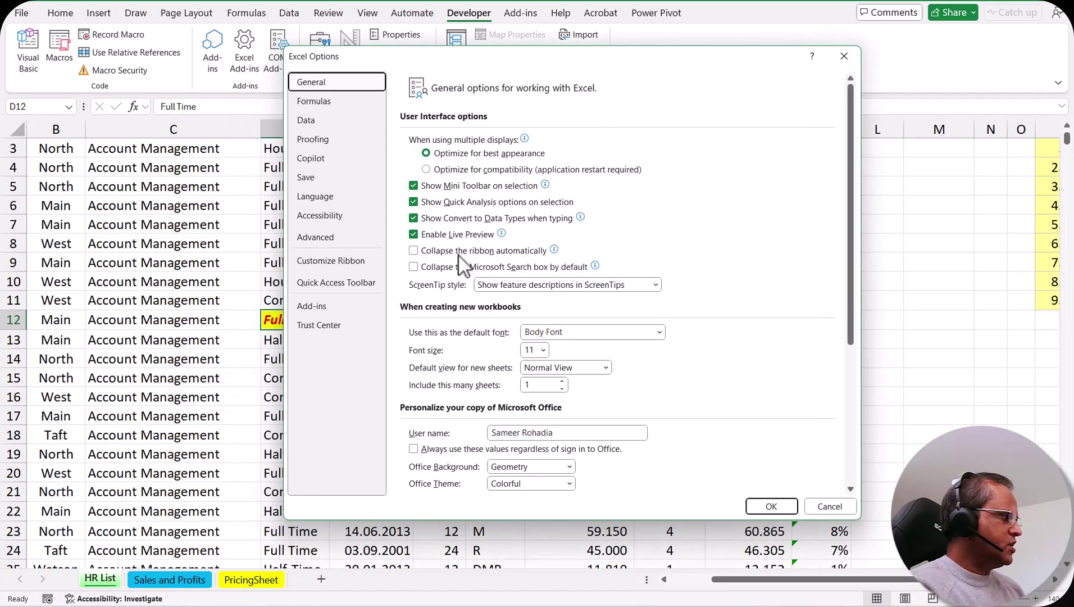
left_click(329, 264)
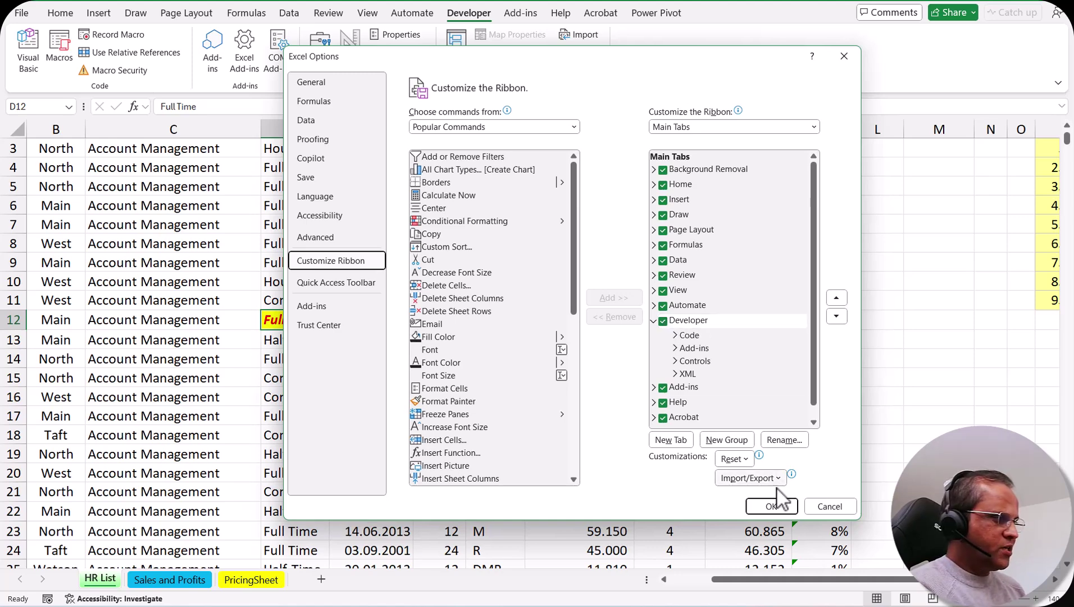
left_click(791, 510)
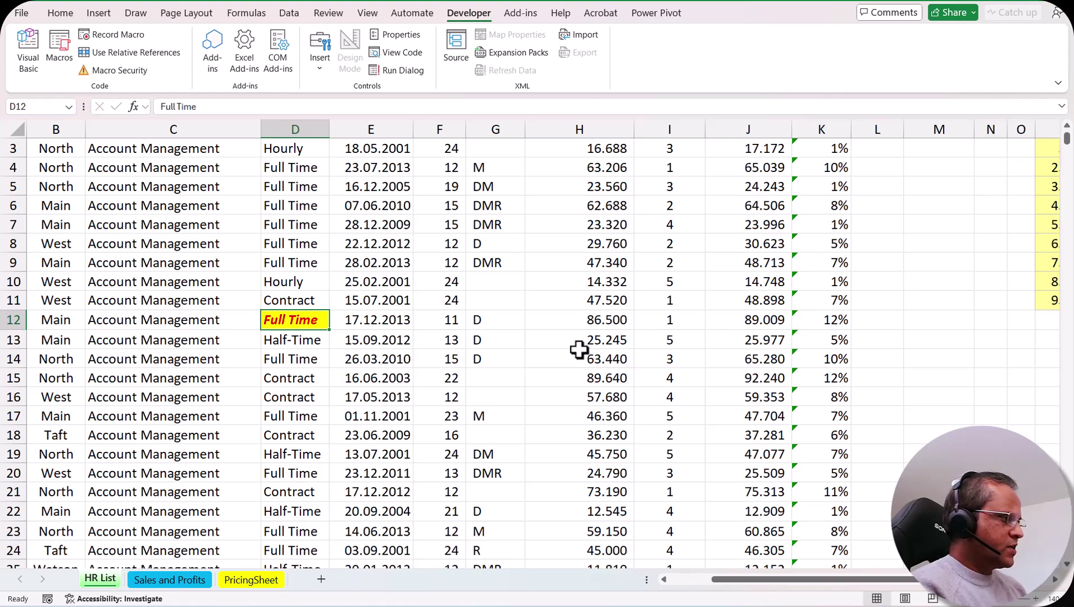
- Set up a new macro recording with cell H12 selected and name the macro Formatting_cells
left_click(610, 321)
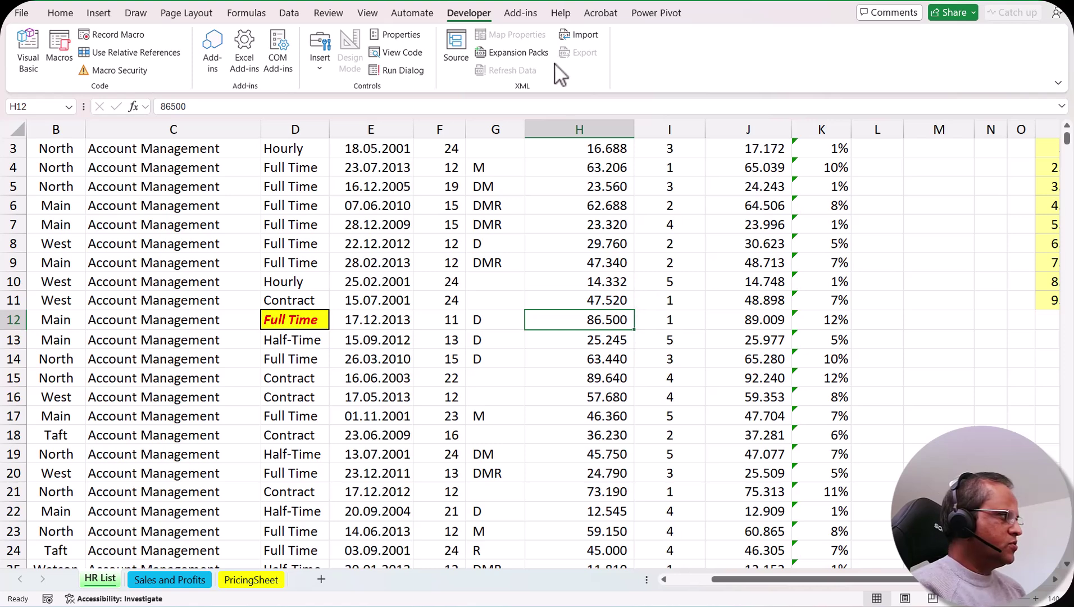
left_click(367, 12)
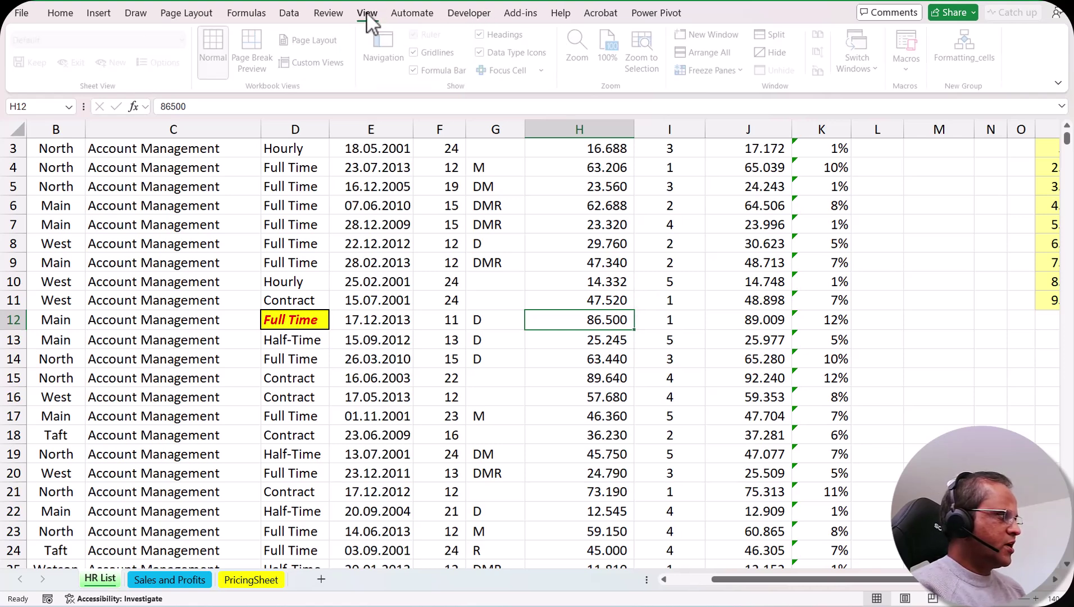
left_click(916, 70)
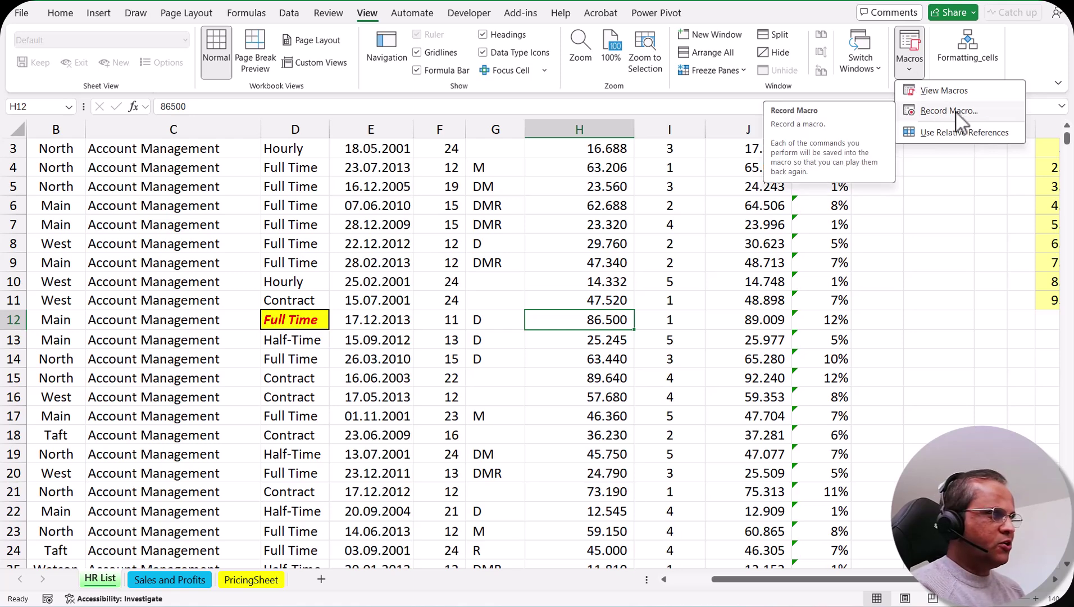
left_click(970, 111)
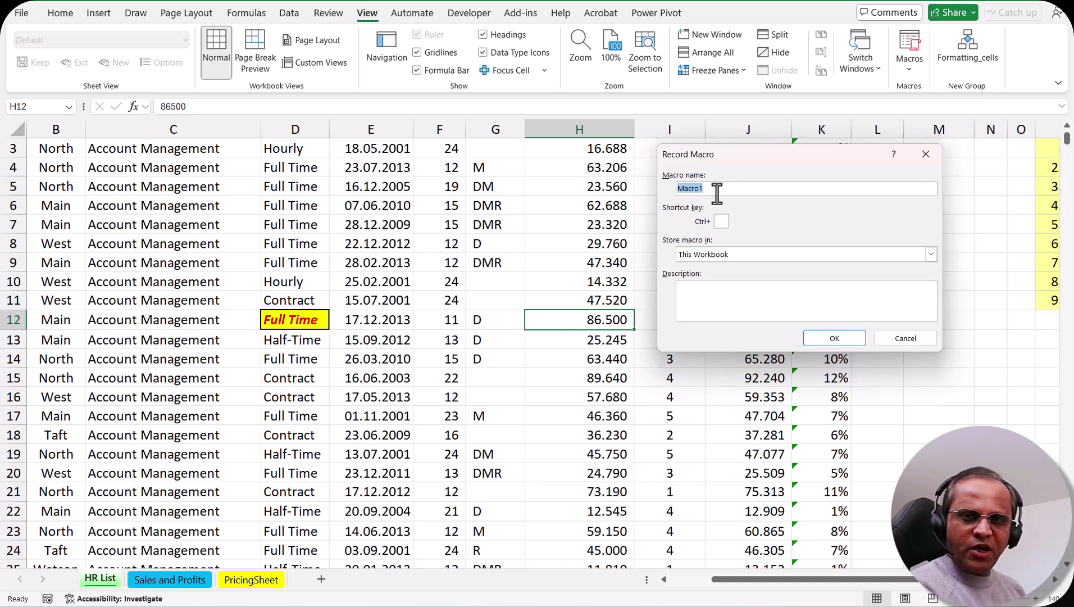
left_click(718, 190)
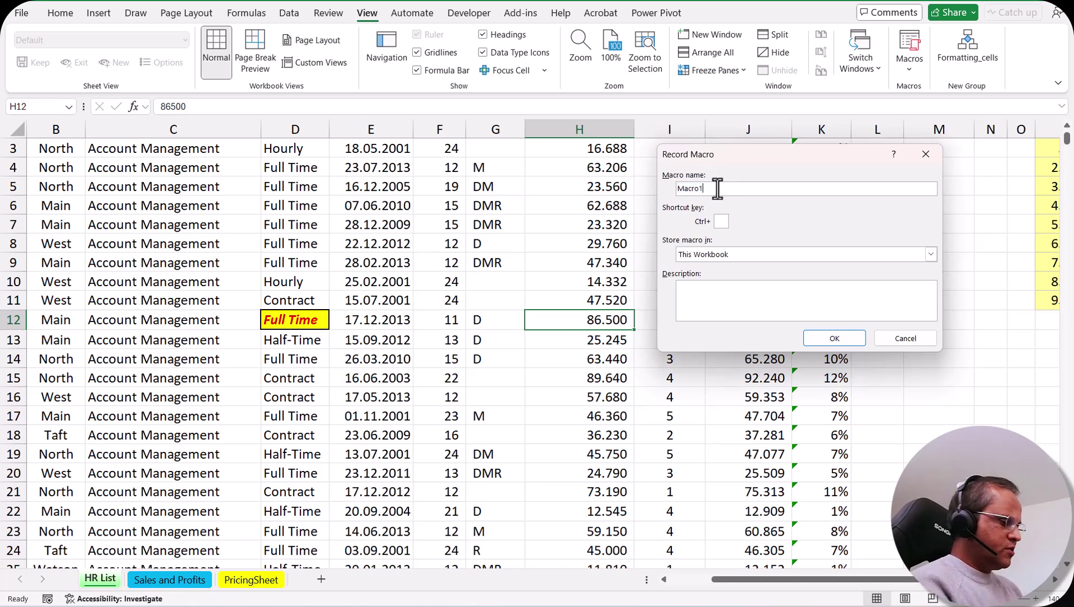
key("BackSpace")
key("BackSpace")
key("BackSpace")
key("BackSpace")
key("BackSpace")
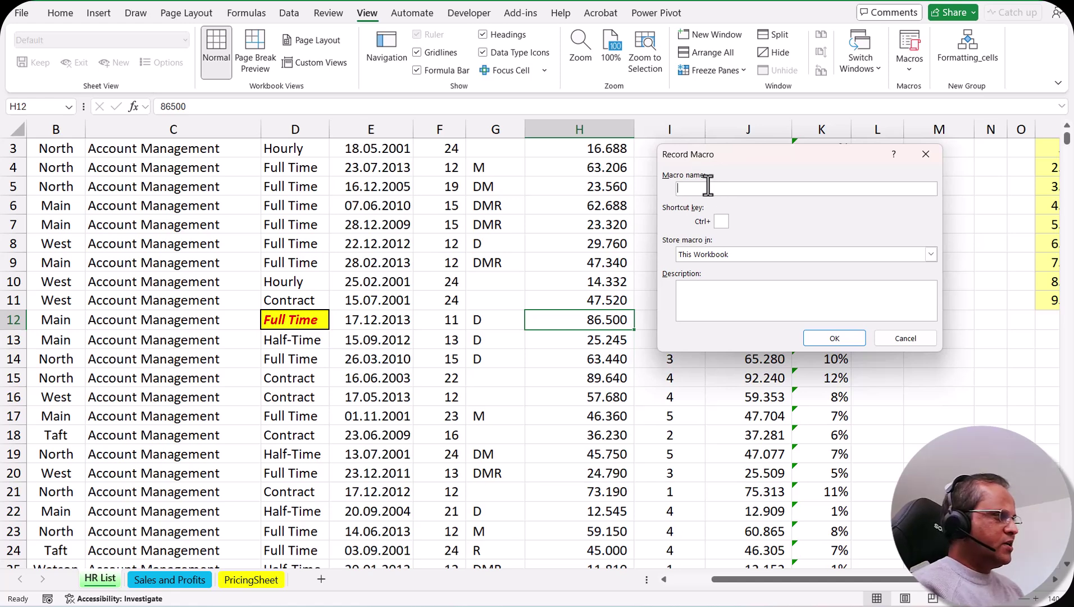
type("Formatting_cells")
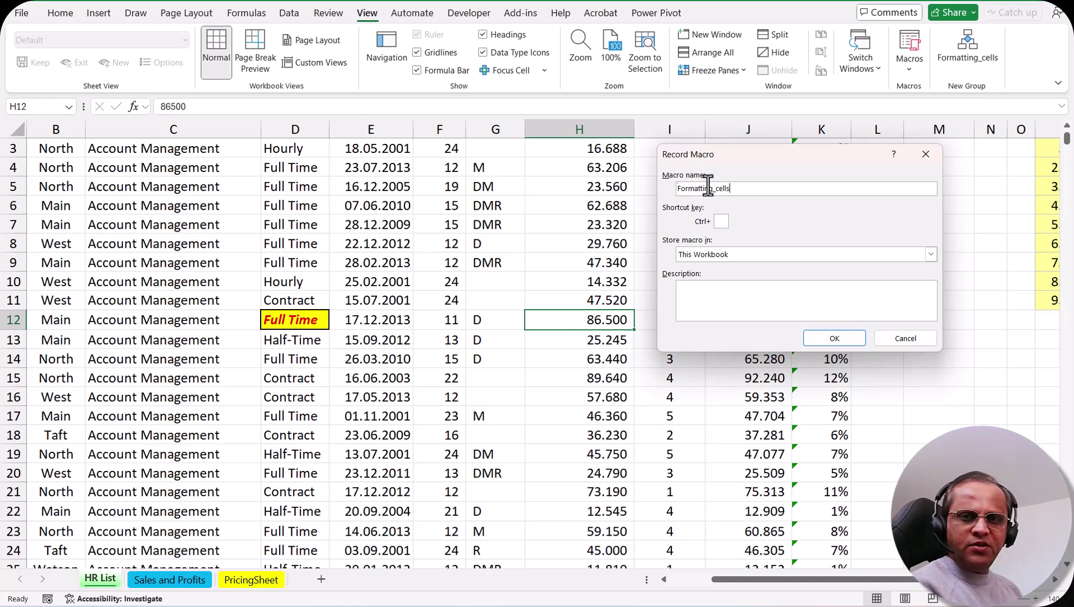
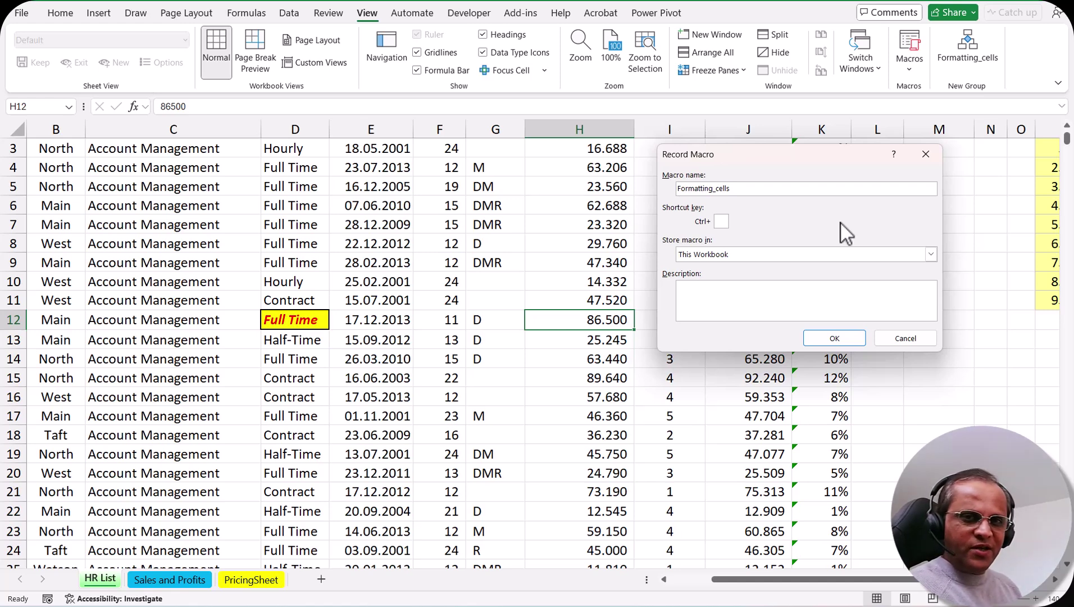
- Assign Ctrl+Shift+M as the macro's shortcut, keep it stored in This Workbook, and start recording
left_click(719, 222)
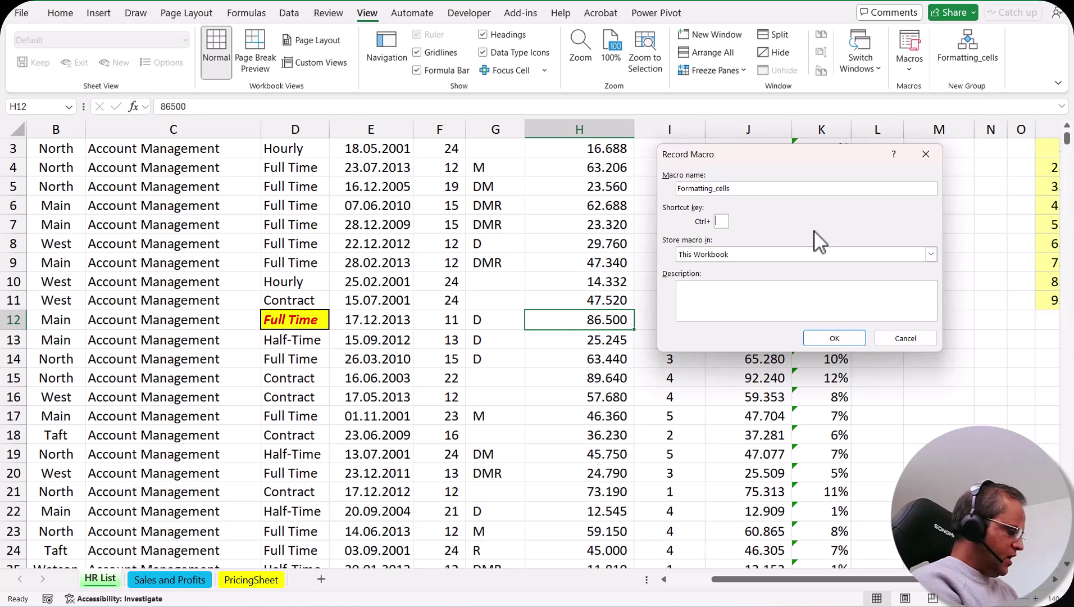
type("M")
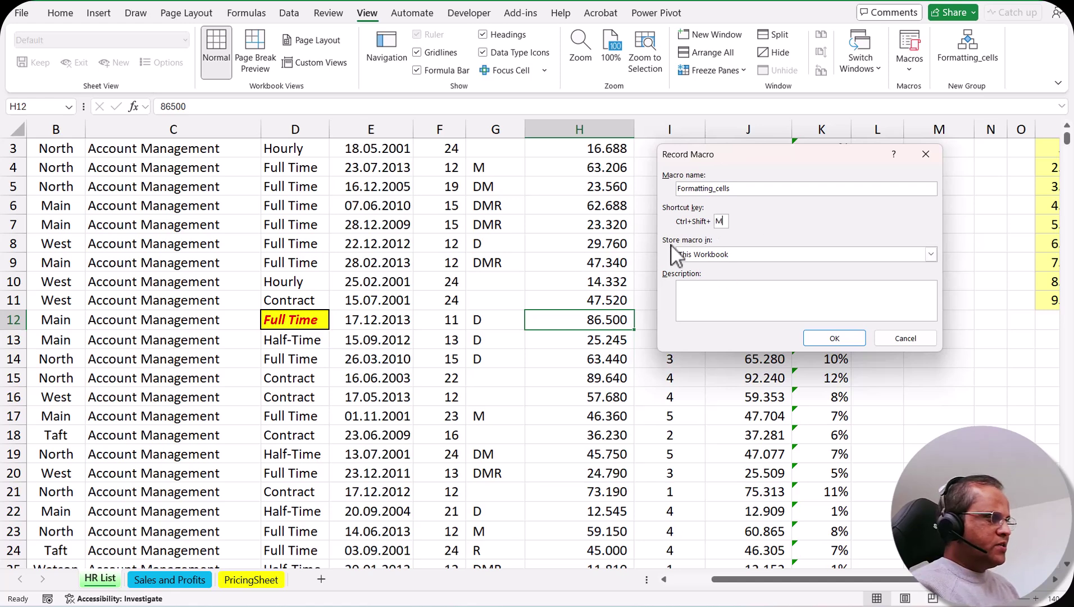
left_click(933, 253)
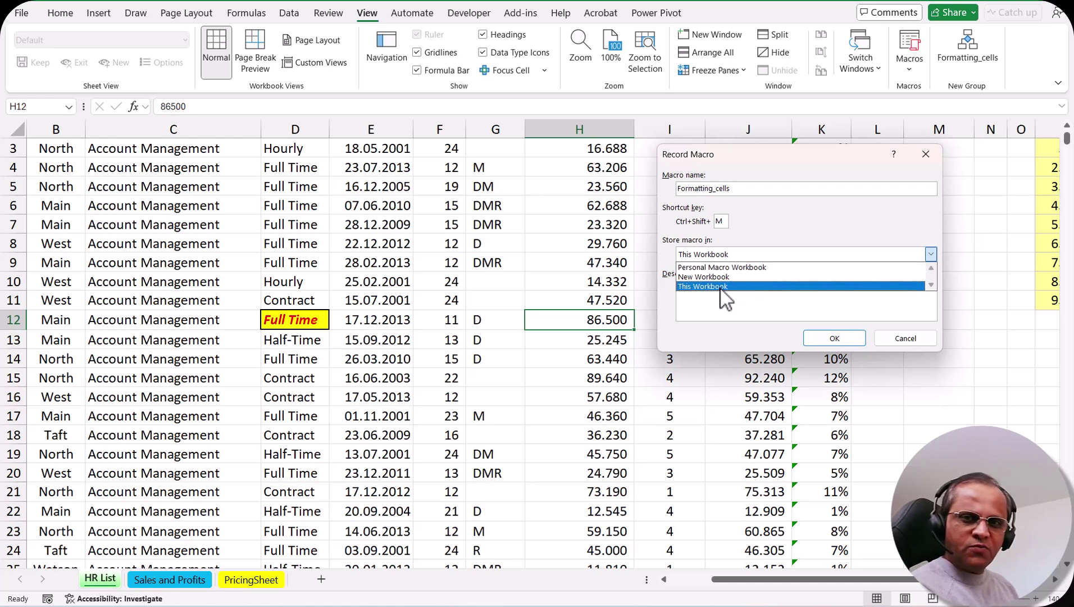
left_click(699, 286)
left_click(702, 290)
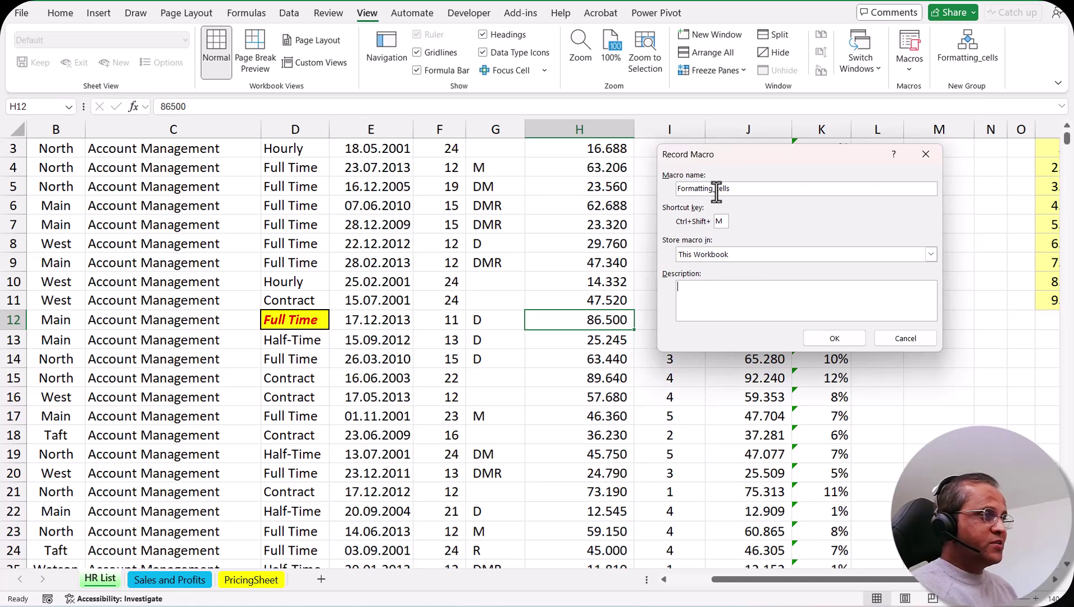
left_click(718, 220)
type("M")
left_click(768, 295)
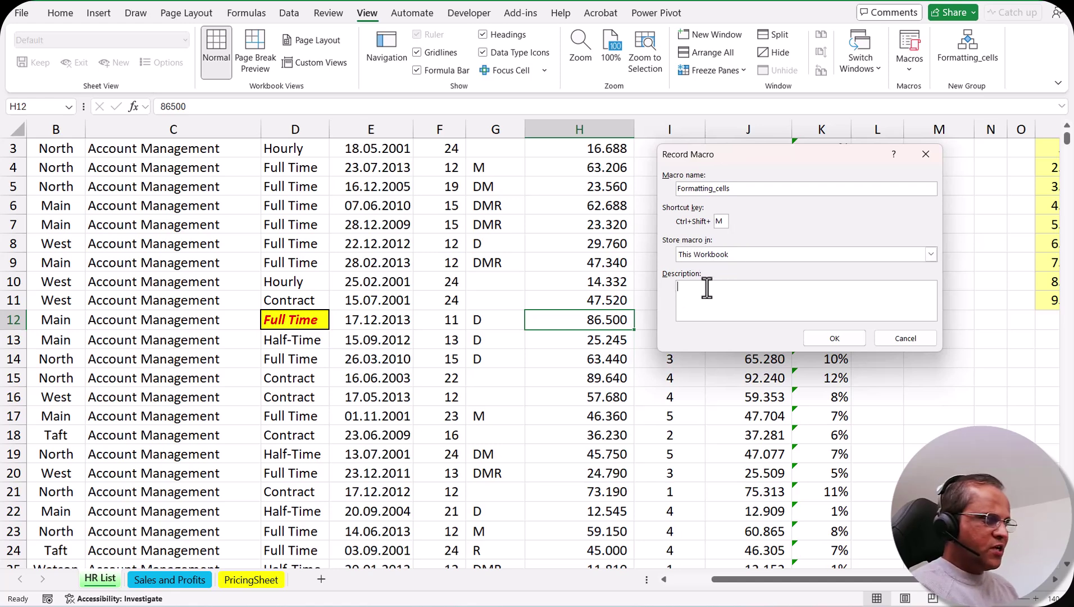
left_click(835, 338)
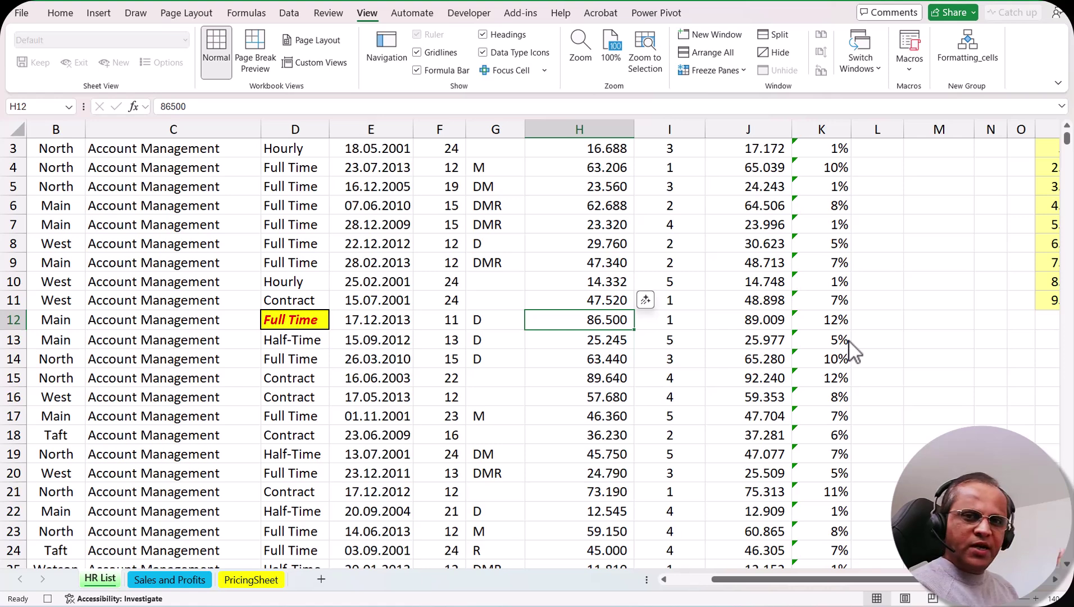
- Format cell H12 with a red font, yellow fill, bold and italic while the macro records
left_click(54, 14)
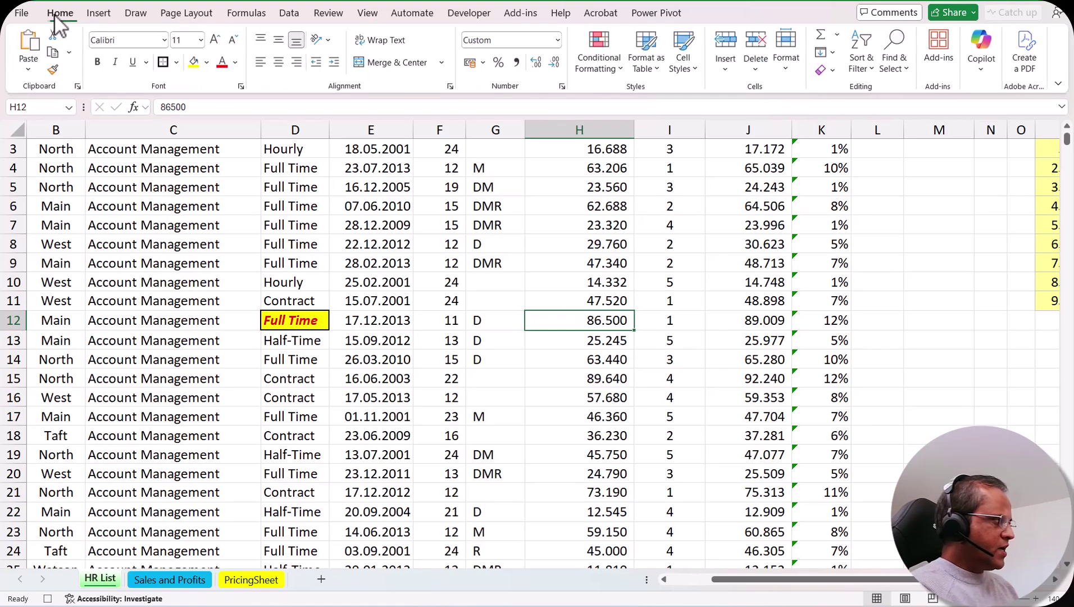
left_click(222, 63)
left_click(193, 63)
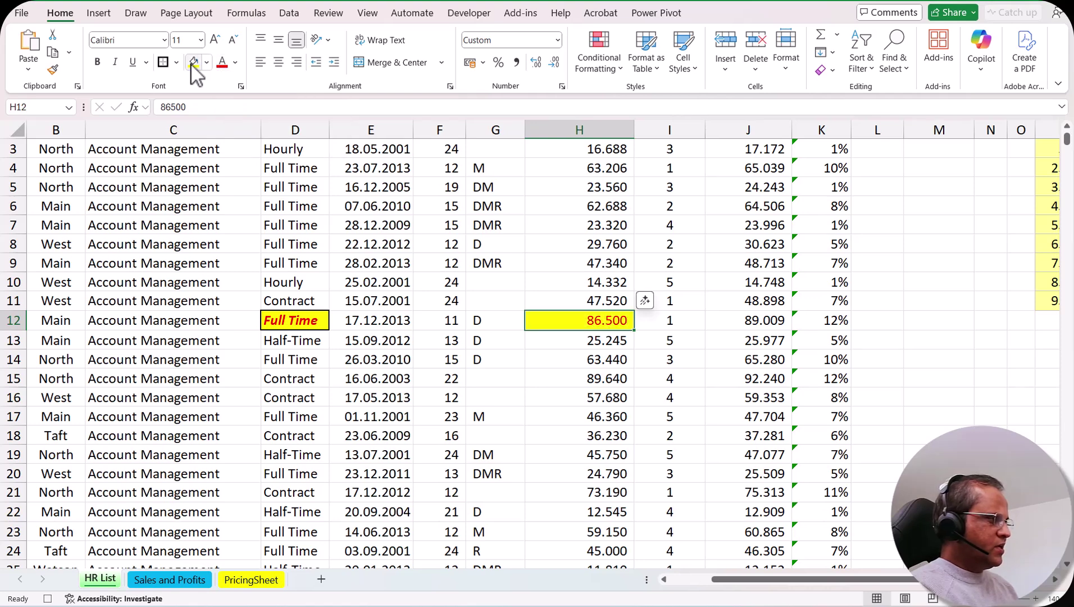
left_click(97, 62)
left_click(114, 62)
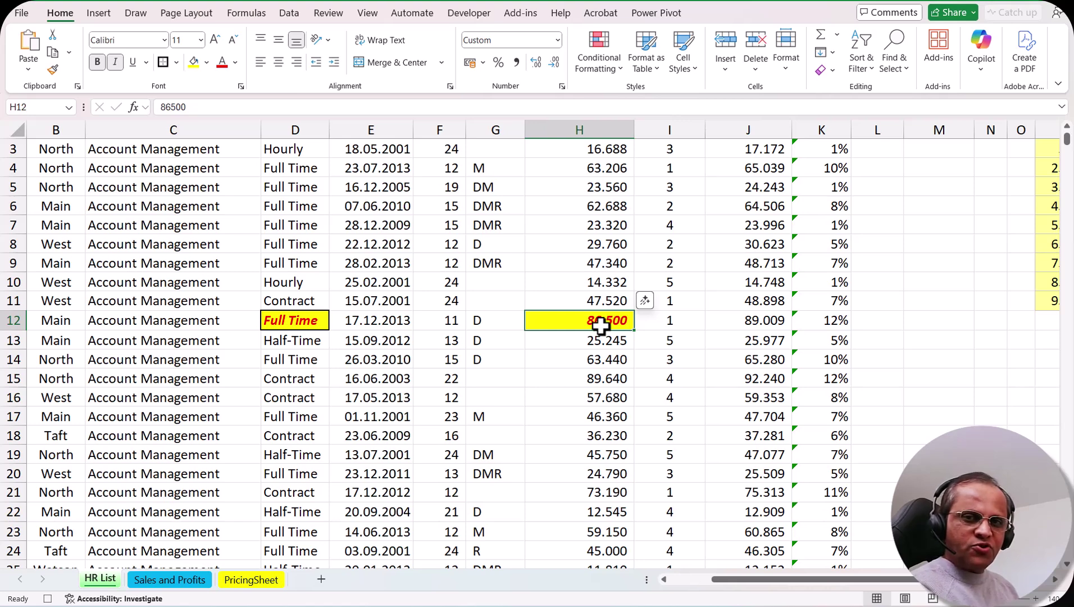
- Stop recording the Formatting_cells macro
left_click(368, 13)
left_click(911, 70)
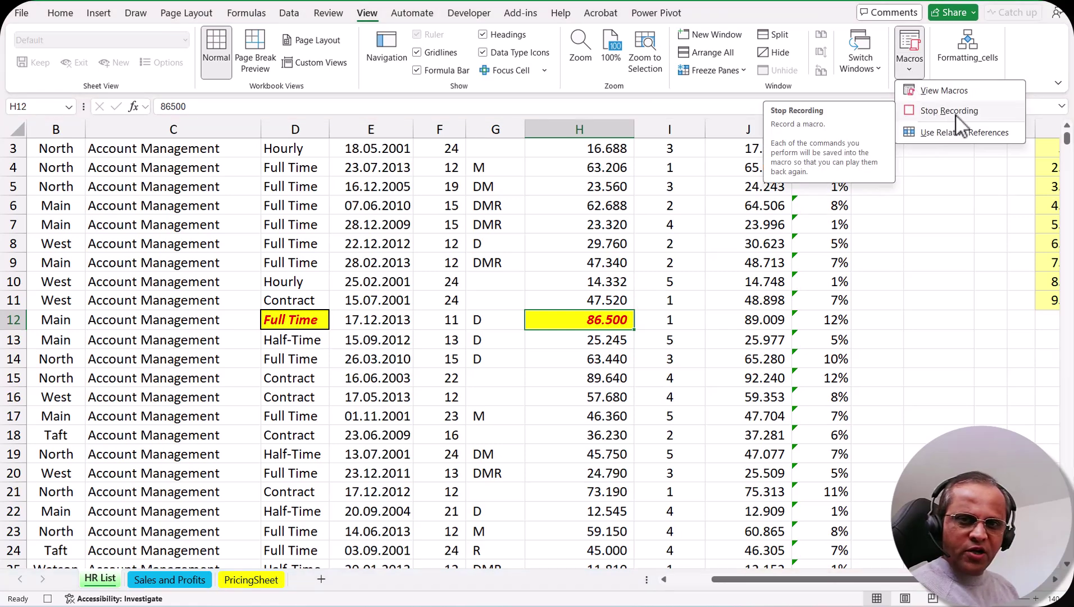
left_click(477, 13)
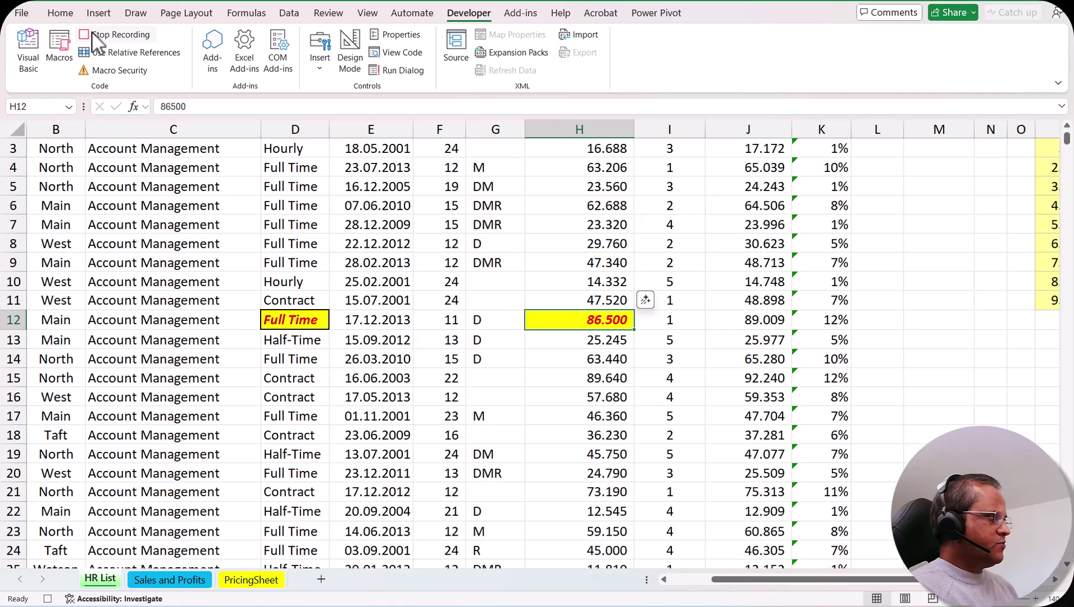
left_click(122, 39)
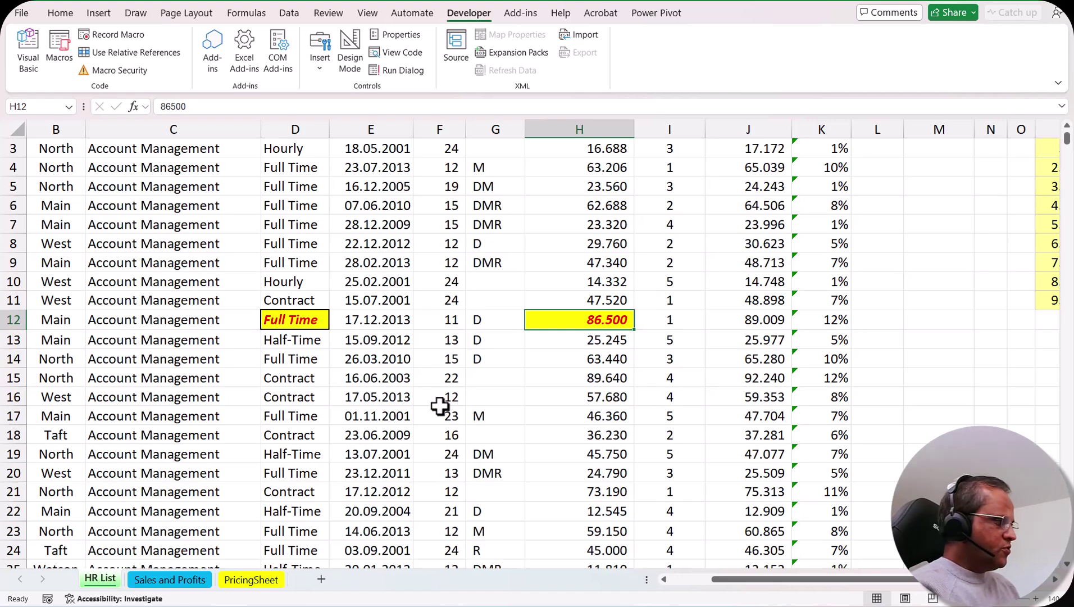
- Run the Formatting_cells macro with its shortcut on the dates in E18:E21
scroll(440, 406, "down", 2)
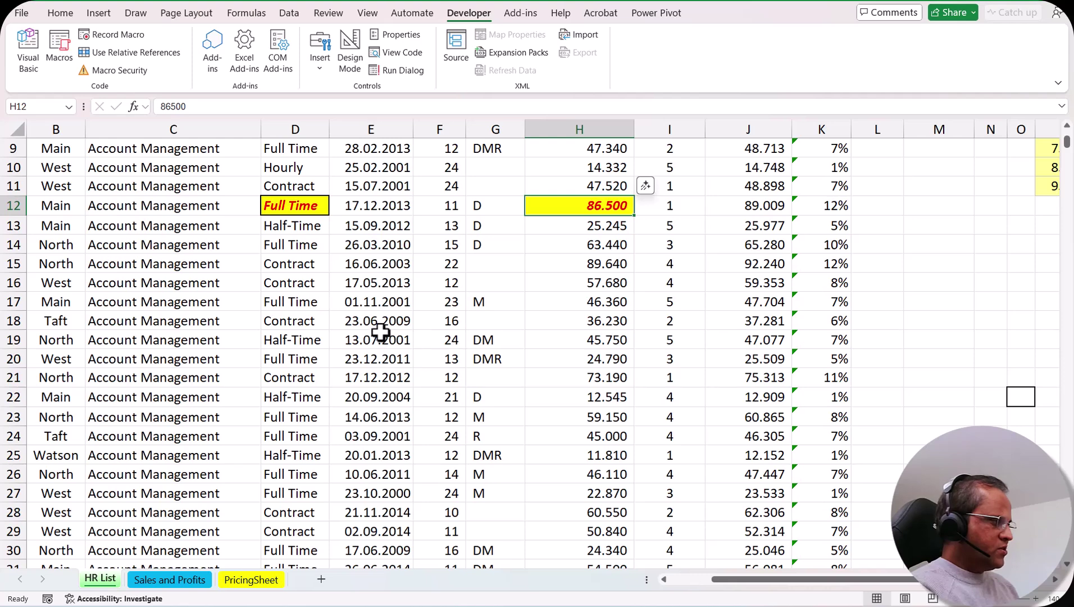
left_click_drag(376, 321, 381, 371)
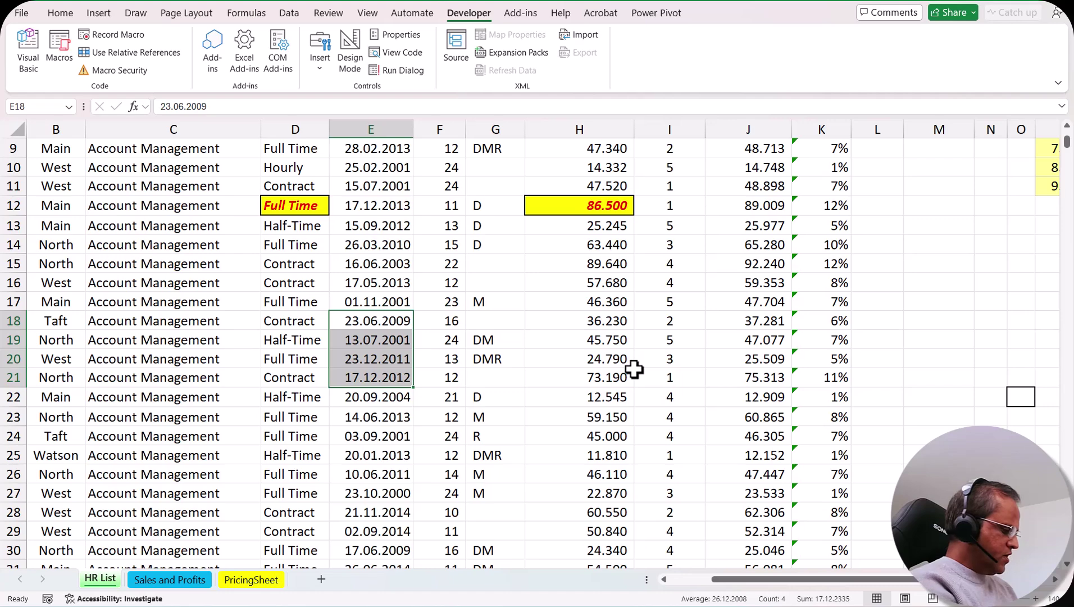
key("ctrl+shift+m")
left_click(437, 357)
left_click(393, 344)
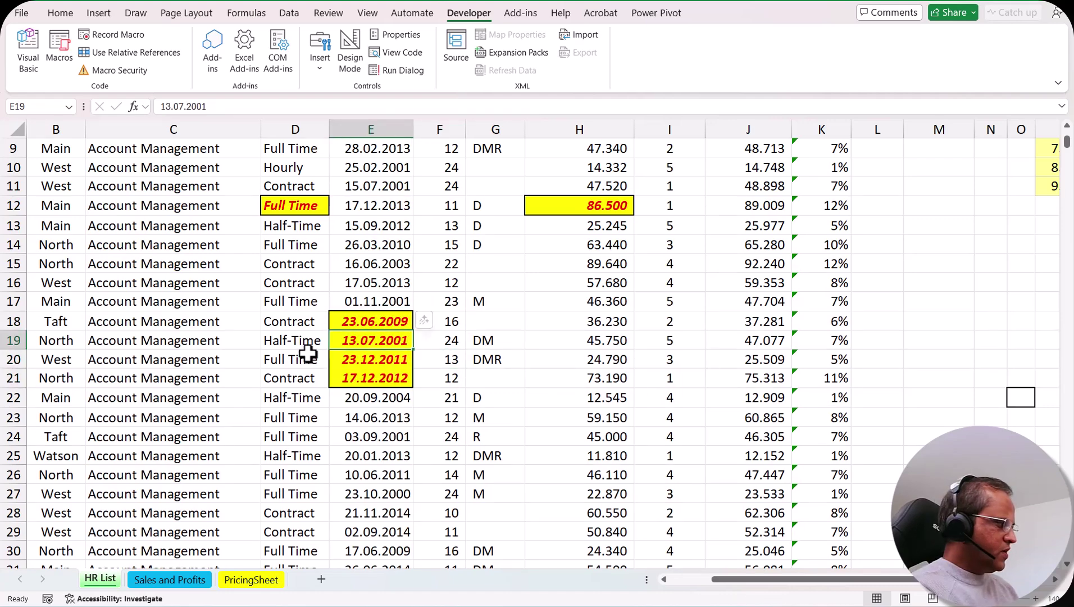
- Apply the recorded macro formatting to cells C26:D26 using the macro's shortcut
scroll(743, 587, "left", 1)
left_click_drag(365, 475, 450, 480)
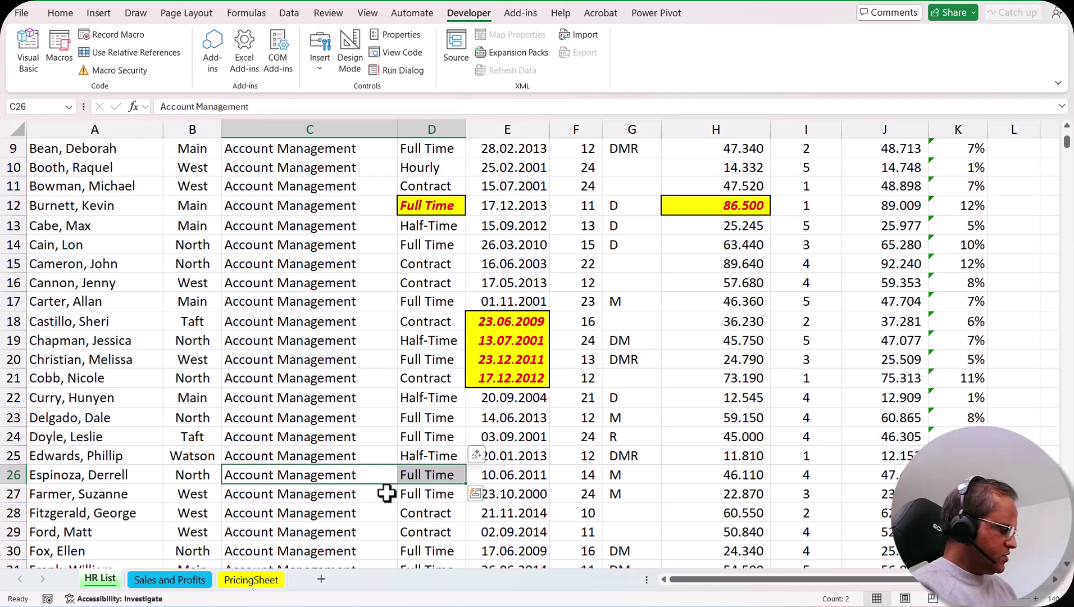
key("ctrl+shift+m")
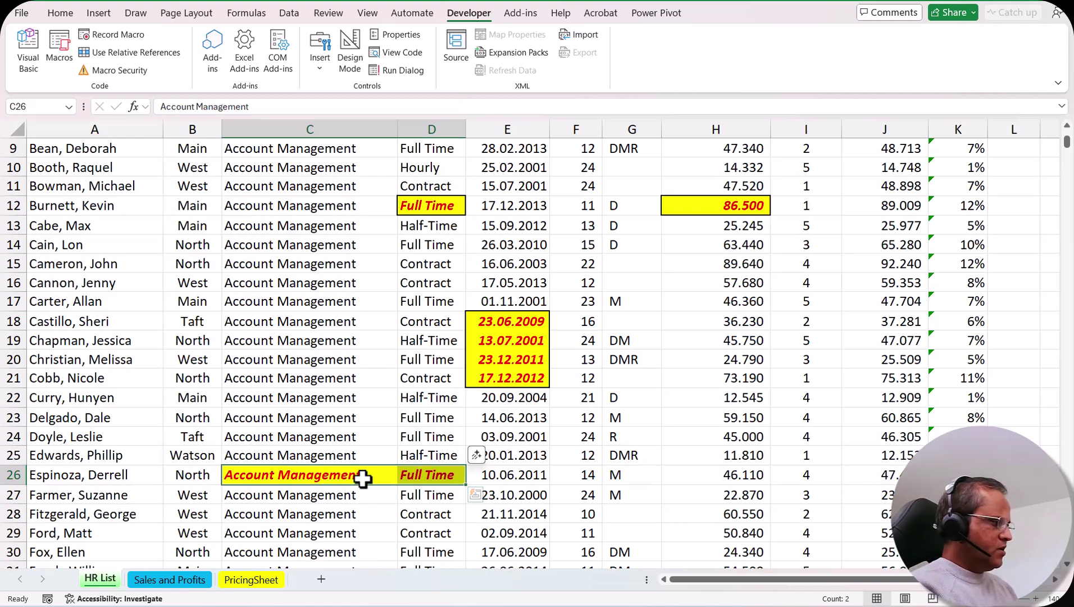
left_click(363, 473)
left_click(437, 478)
left_click(374, 416)
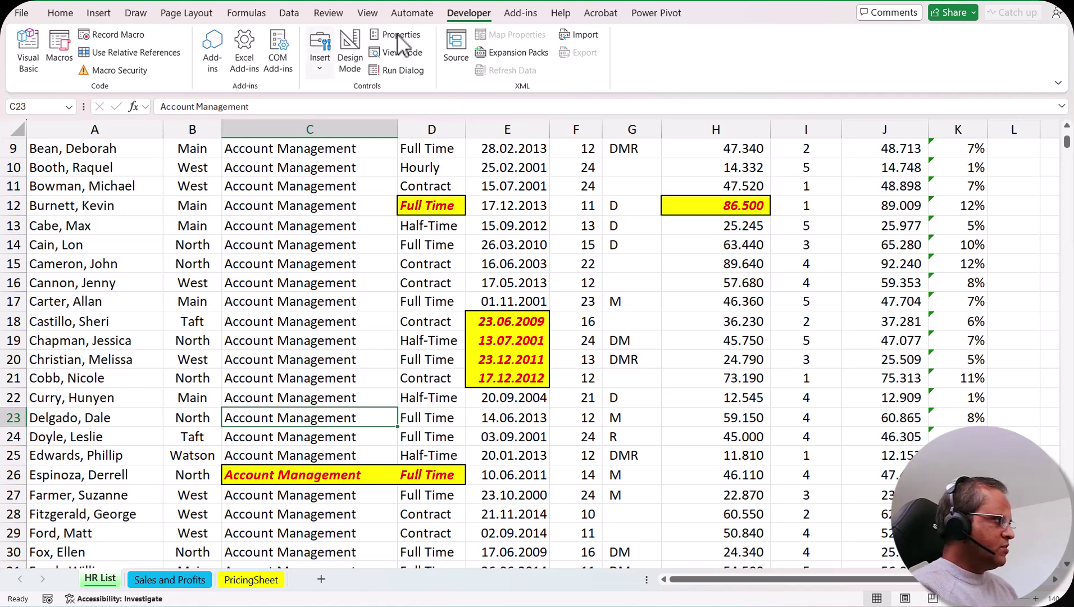
- Look up Formatting_cells in the macro list and review its options, including the shortcut key and description
left_click(64, 61)
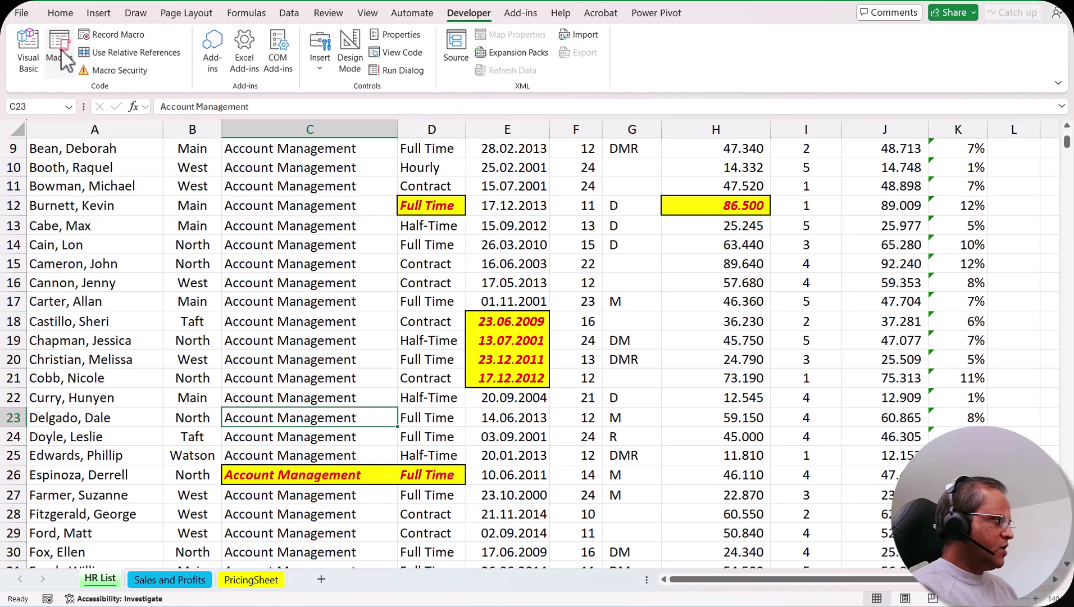
left_click(713, 175)
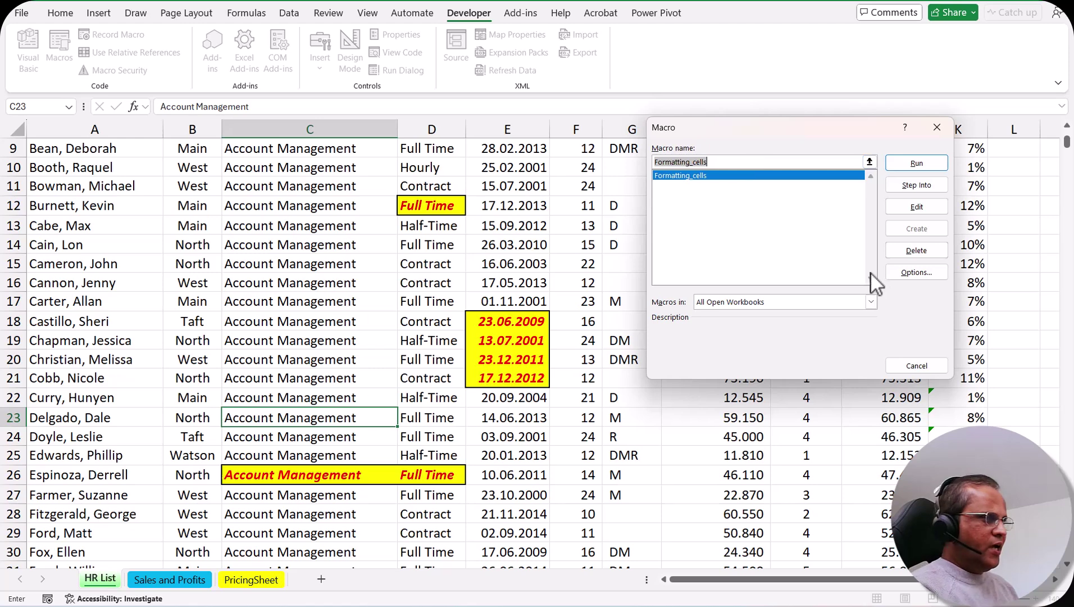
left_click(911, 272)
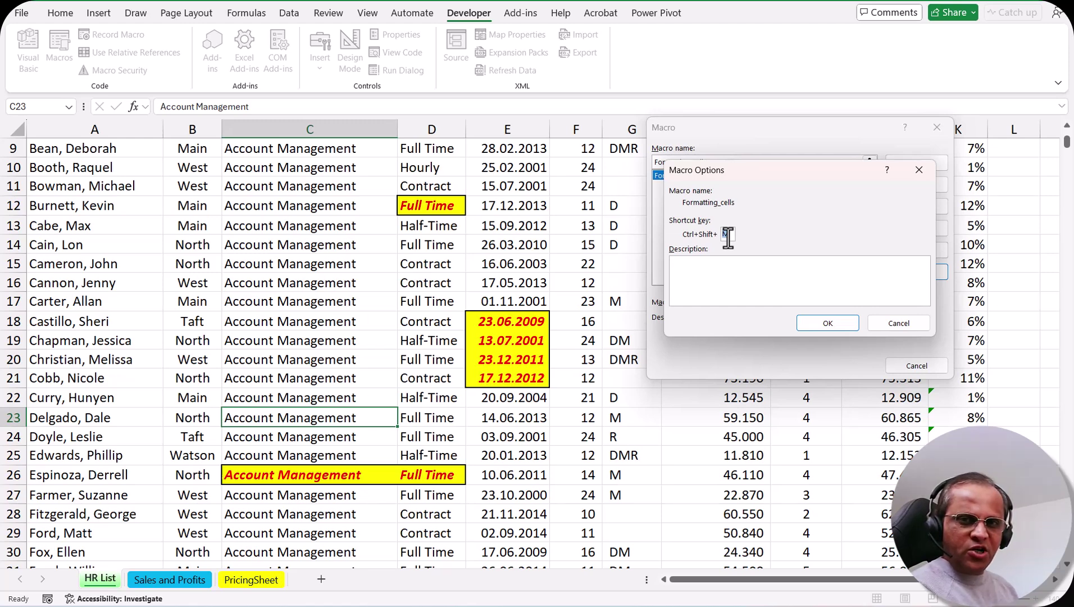
key("Return")
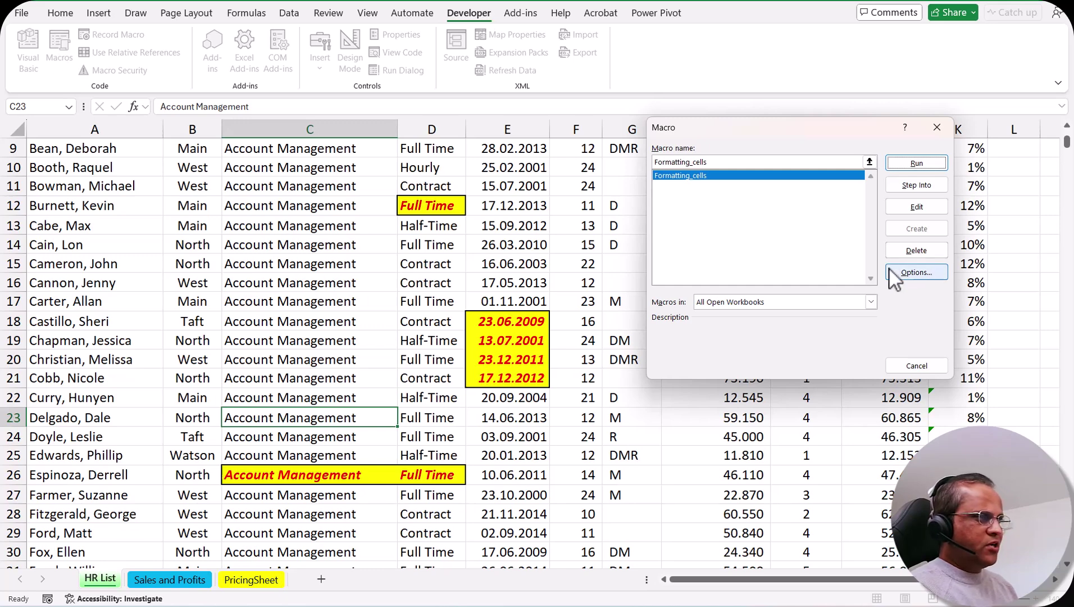
left_click(917, 272)
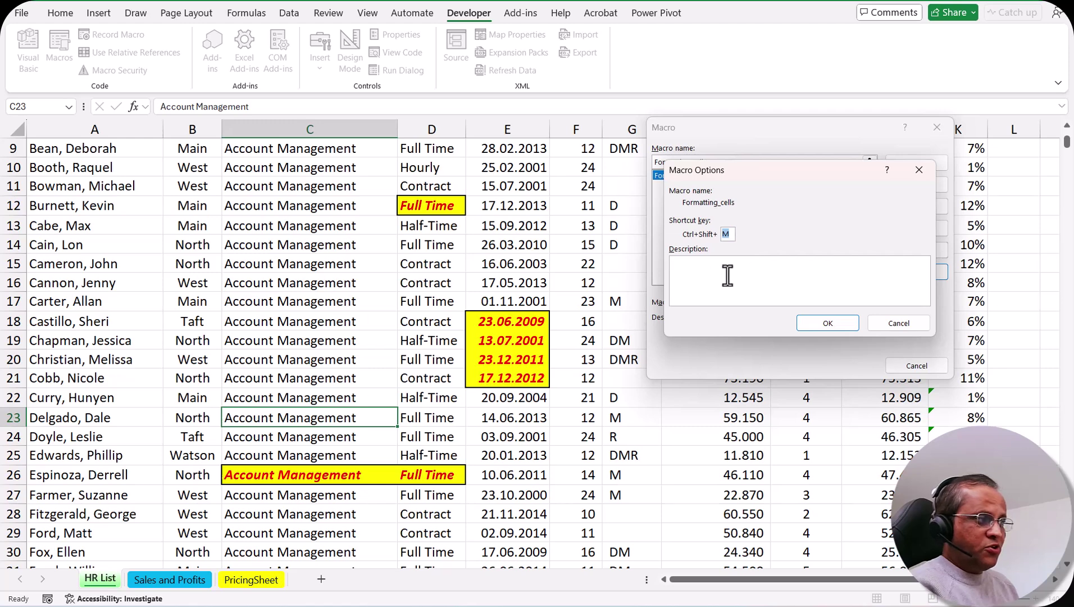
left_click(827, 323)
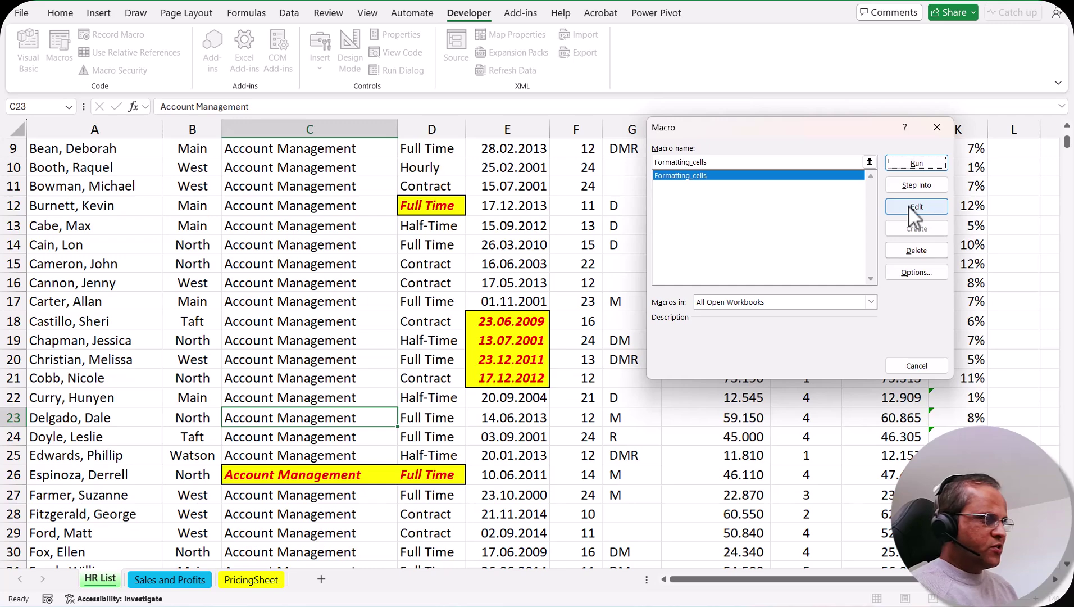
- Open the Formatting_cells code in the Visual Basic editor, examine the recorded statements, and return to the HR List sheet
key("Return")
key("alt+F11")
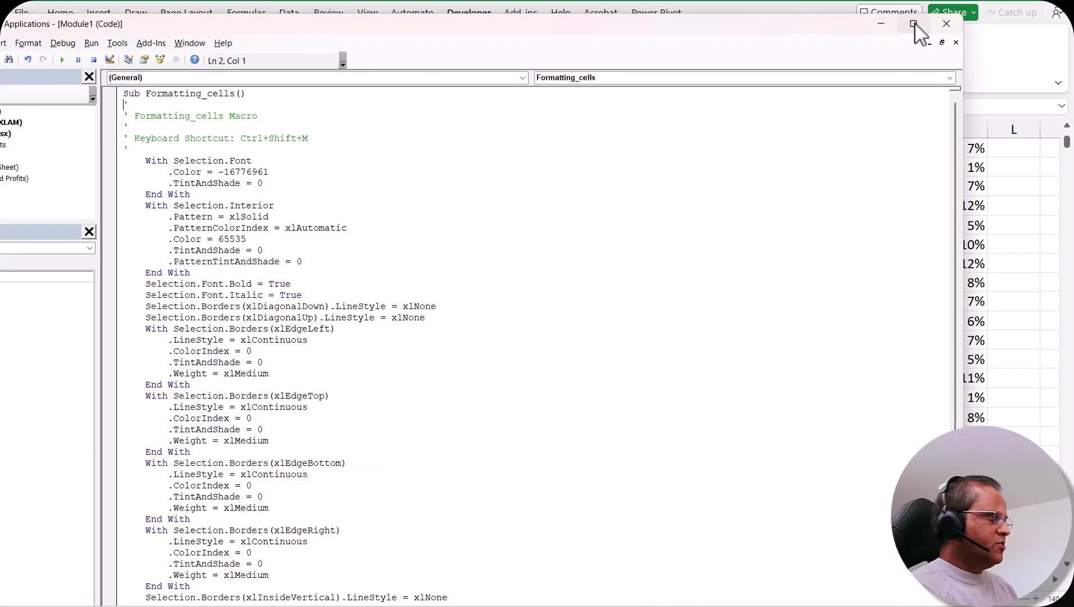
left_click(967, 24)
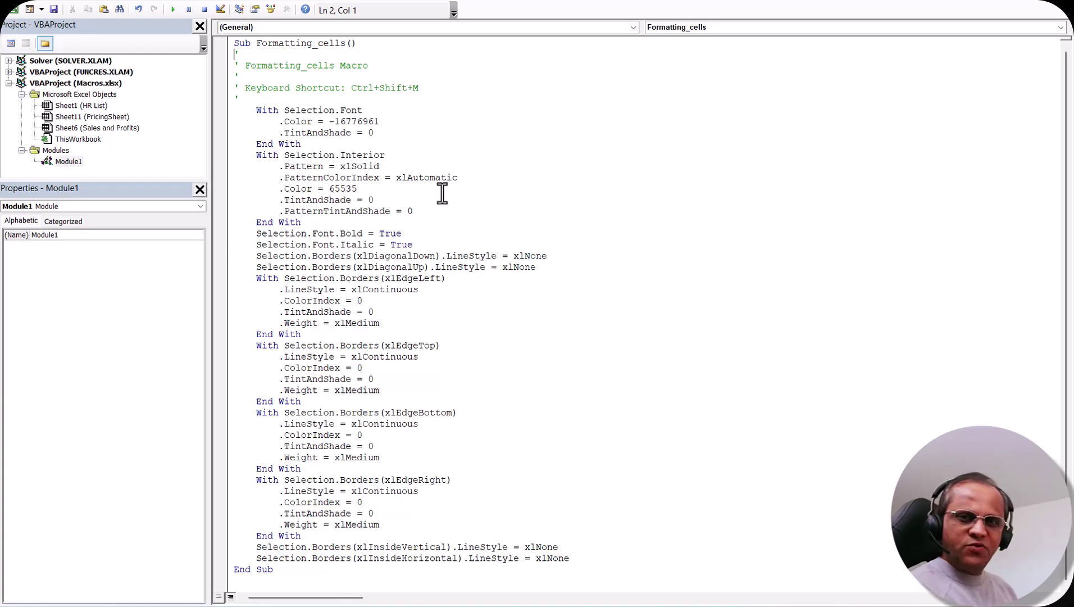
key("alt+F11")
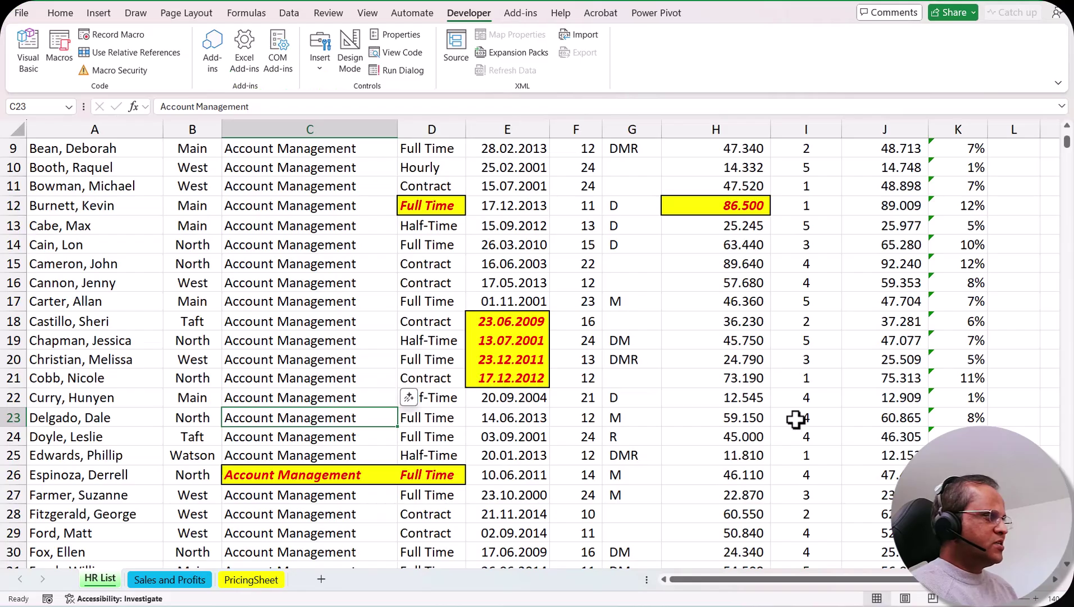
- View the macro list from the View commands, close it without running a macro, and select cell H20
left_click(367, 12)
left_click(907, 72)
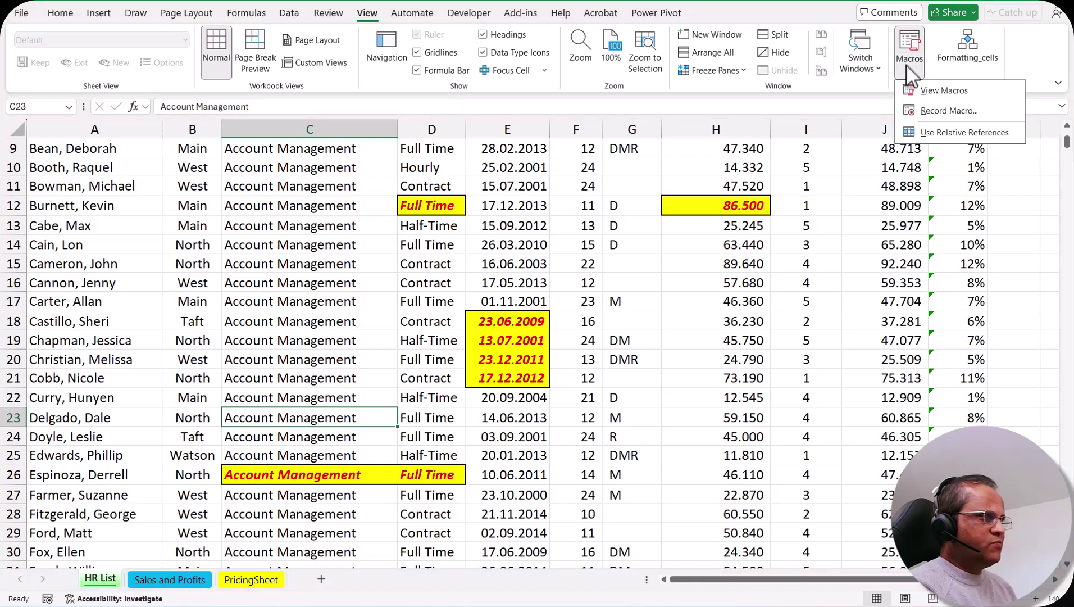
left_click(956, 97)
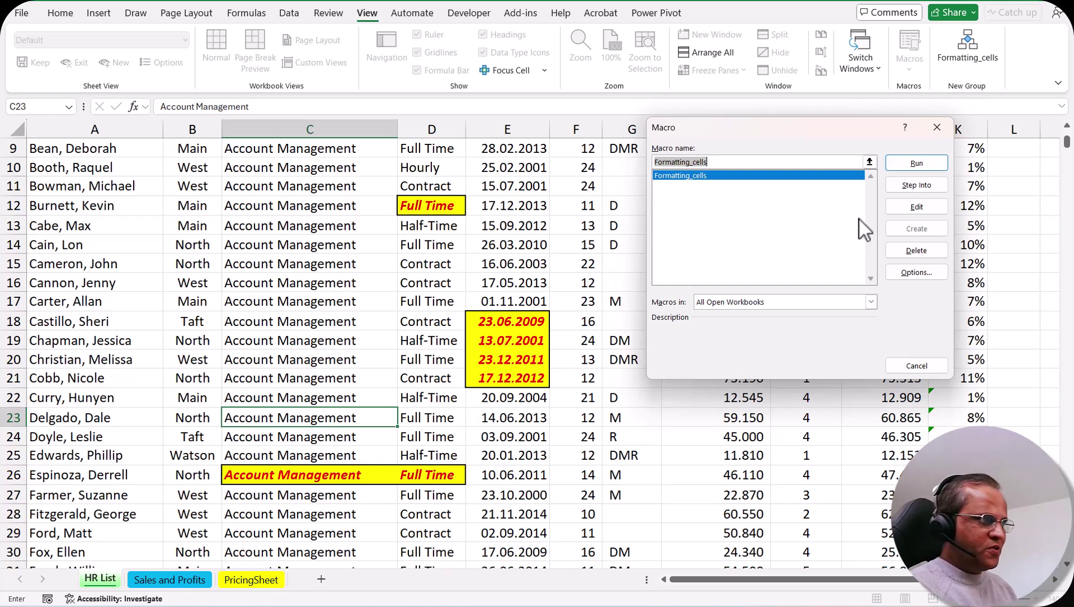
key("Return")
left_click(734, 358)
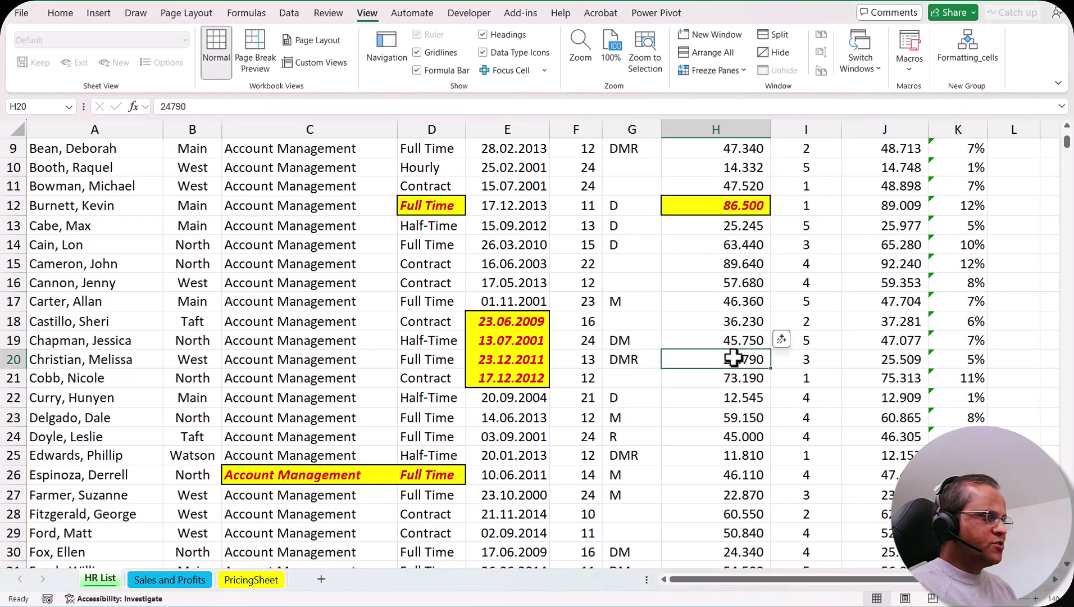